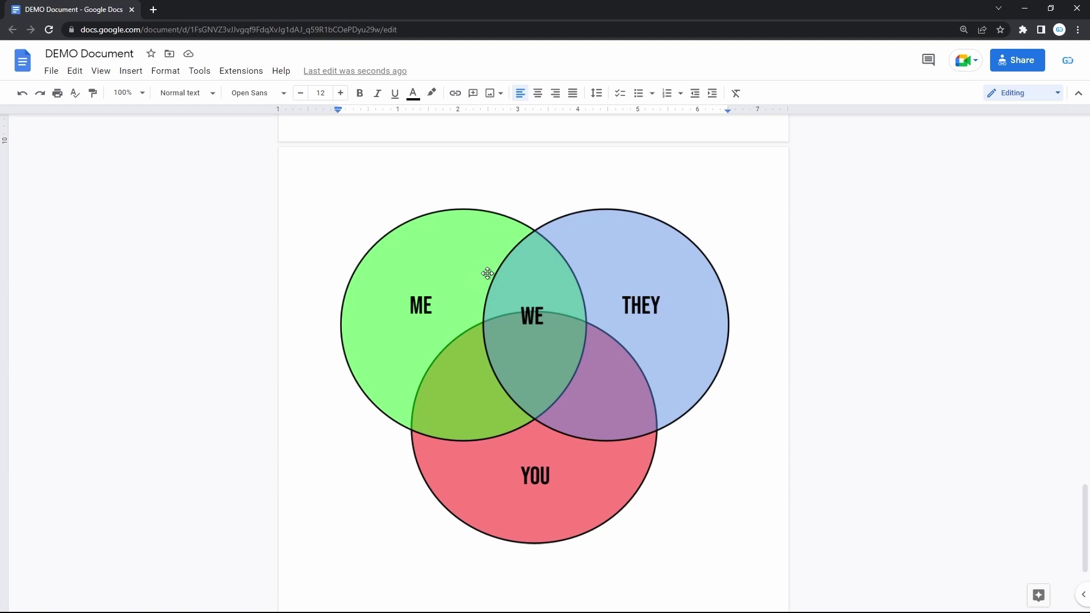
- Preview the finished ME/WE/THEY/YOU Venn diagram, then move to an empty page
click(131, 71)
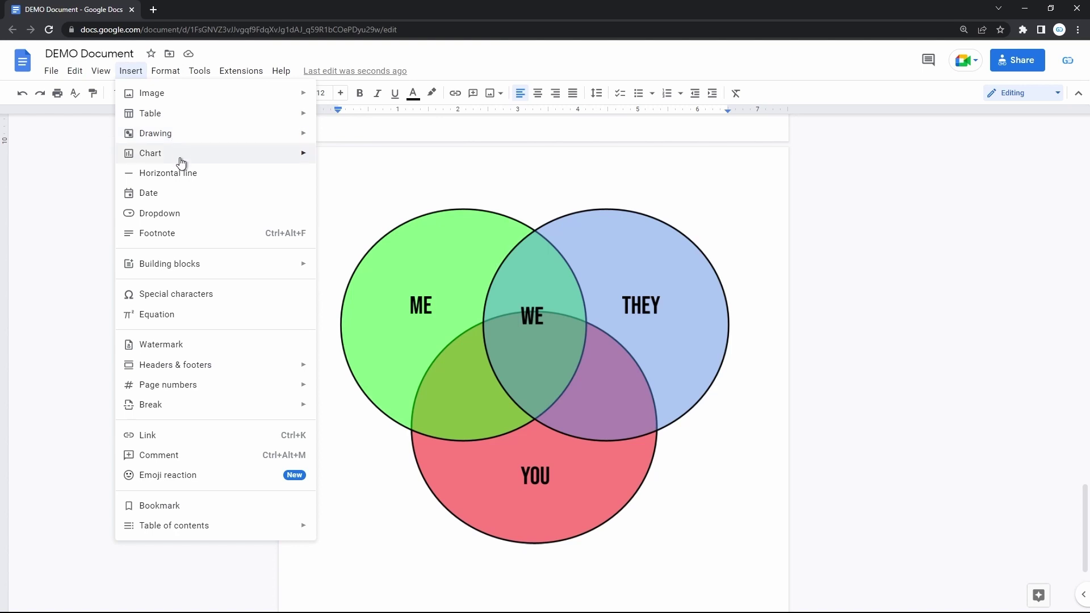
key(Escape)
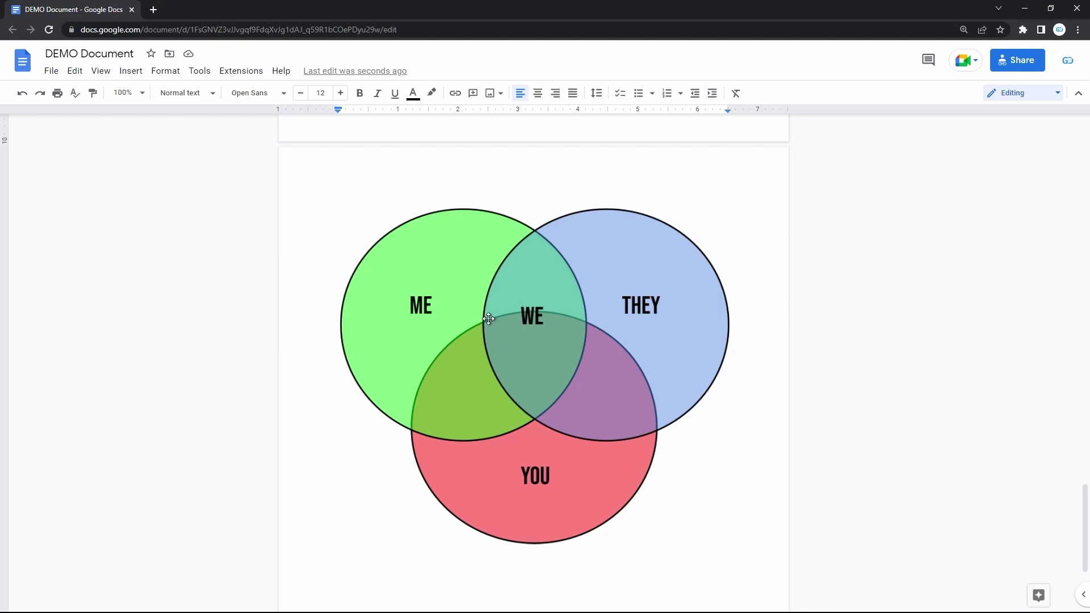
click(568, 292)
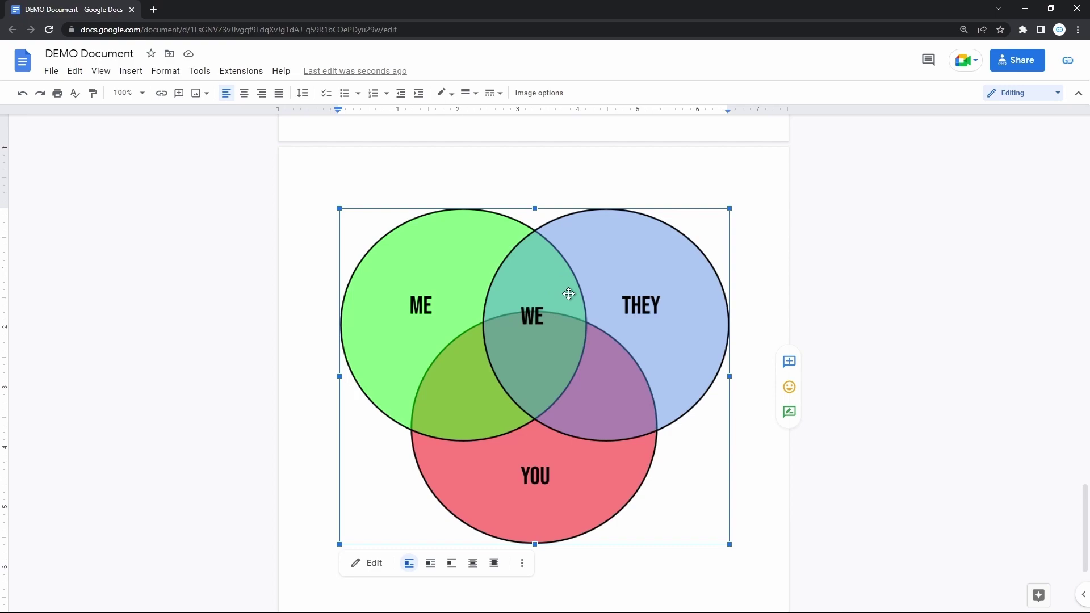
drag(345, 190, 528, 369)
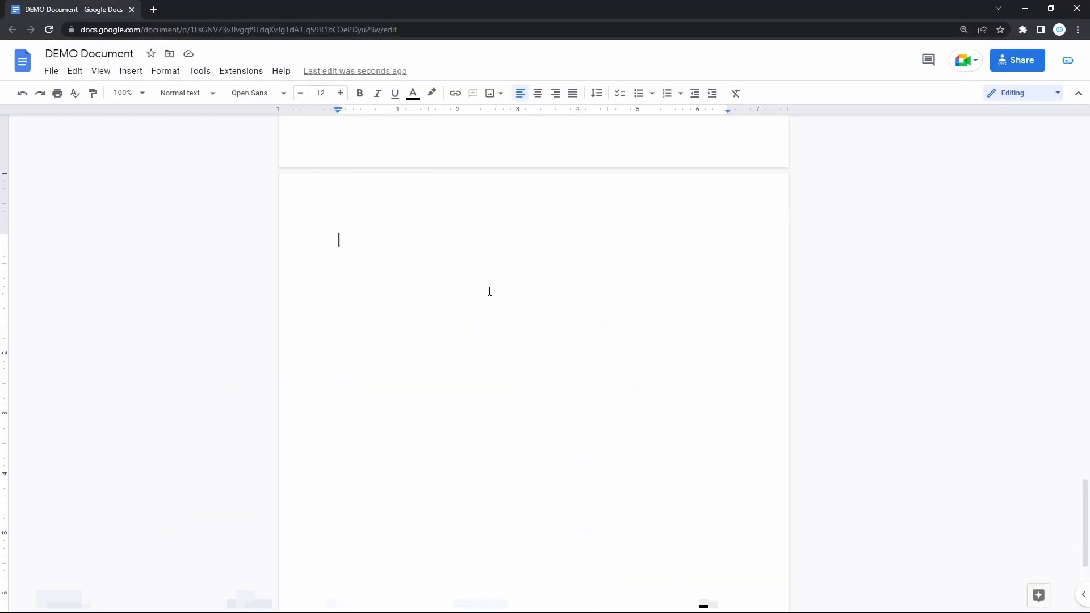
- Start a new blank drawing from Insert > Drawing > New on the empty page
click(490, 291)
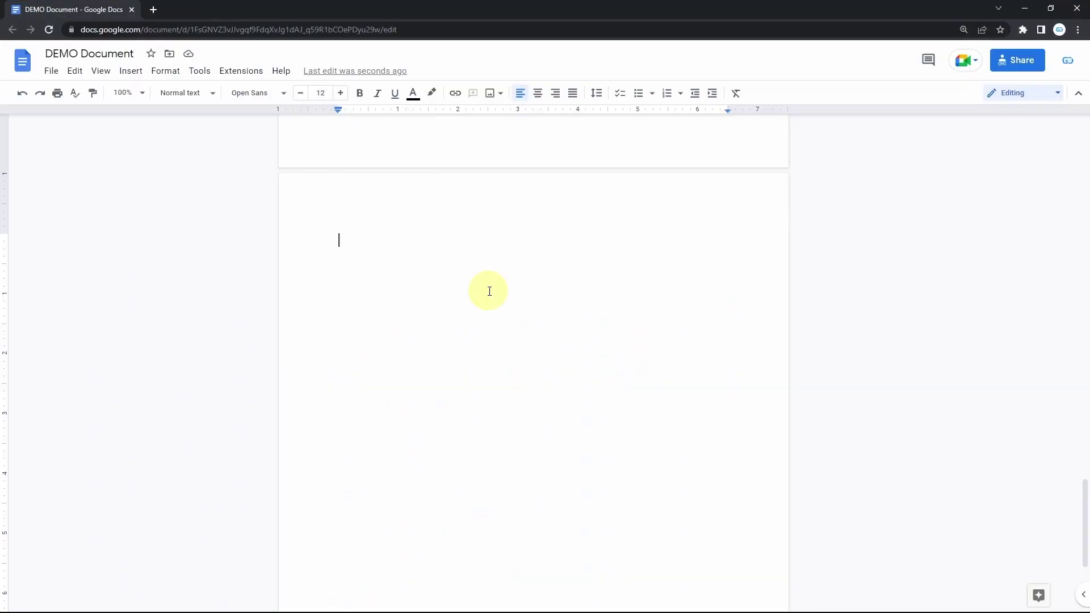
click(137, 74)
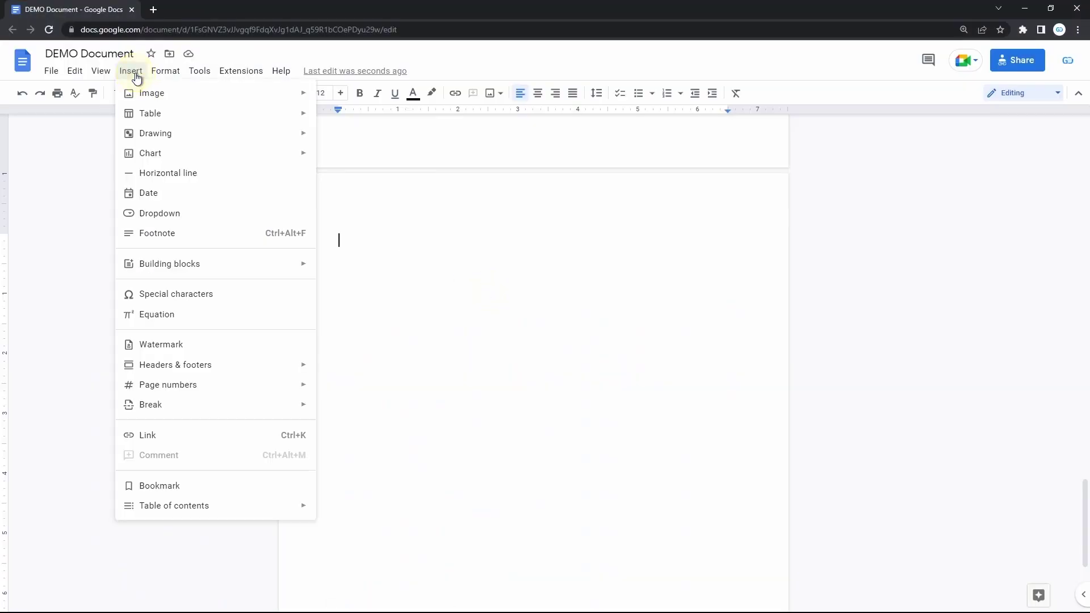
mouse_move(214, 138)
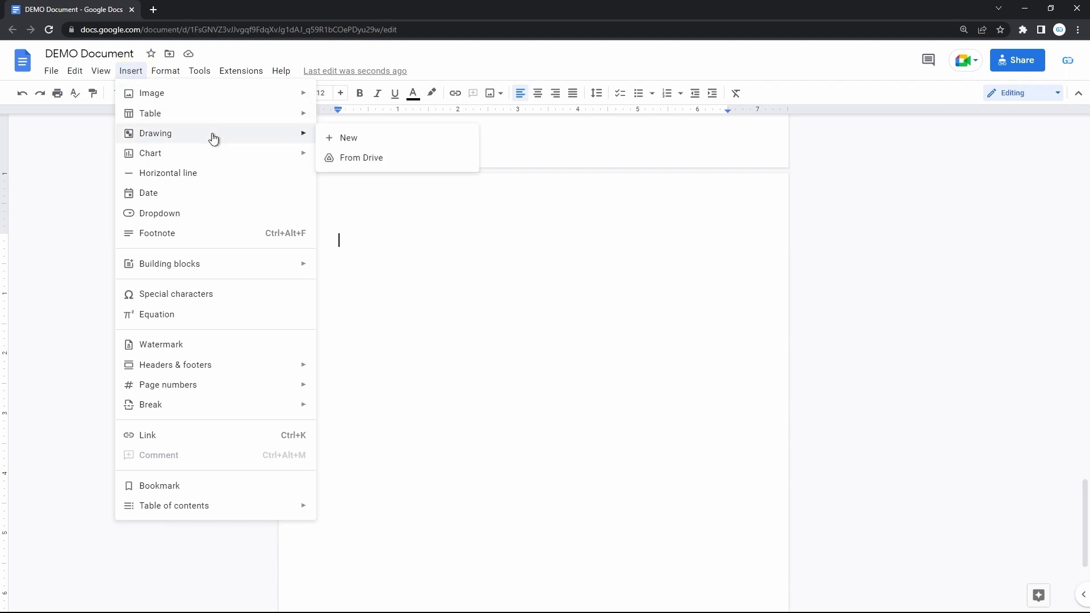
click(322, 139)
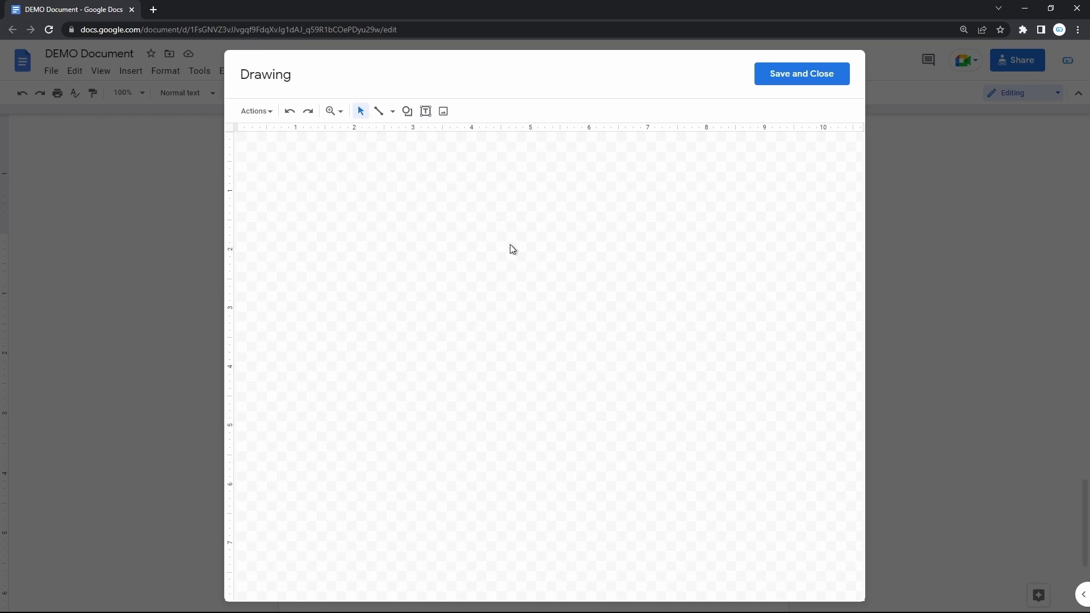
- Draw a light-blue circle in the upper-left of the canvas with the Oval shape, and select it
click(408, 112)
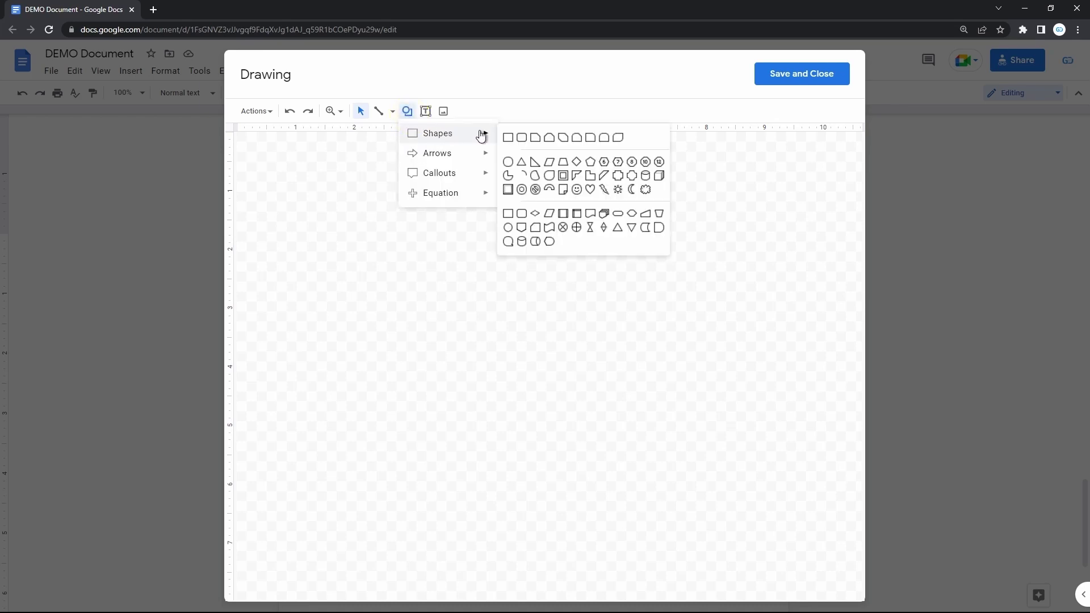
mouse_move(483, 146)
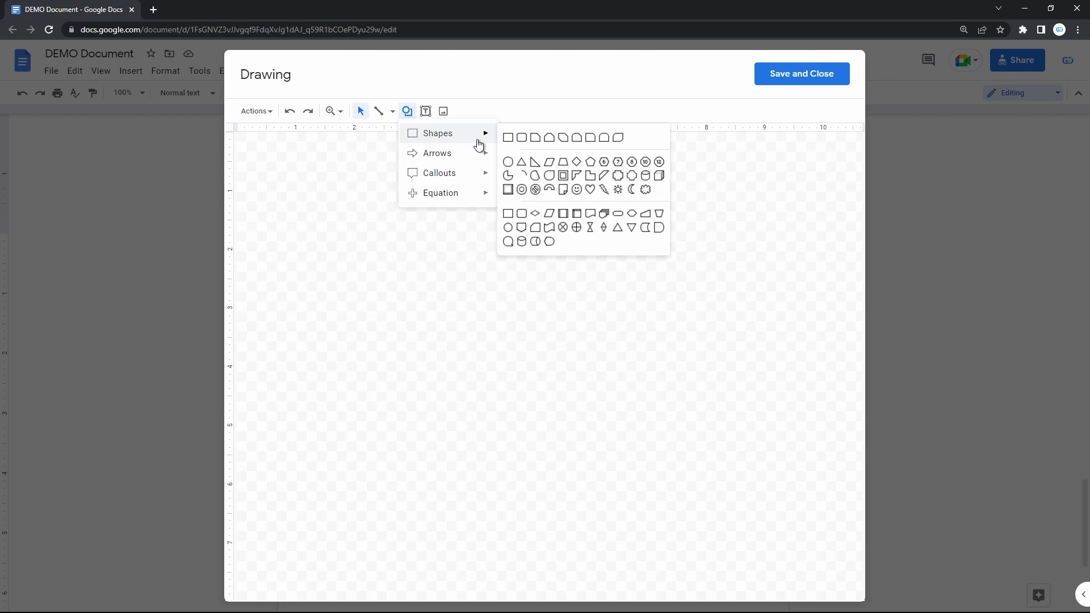
click(507, 163)
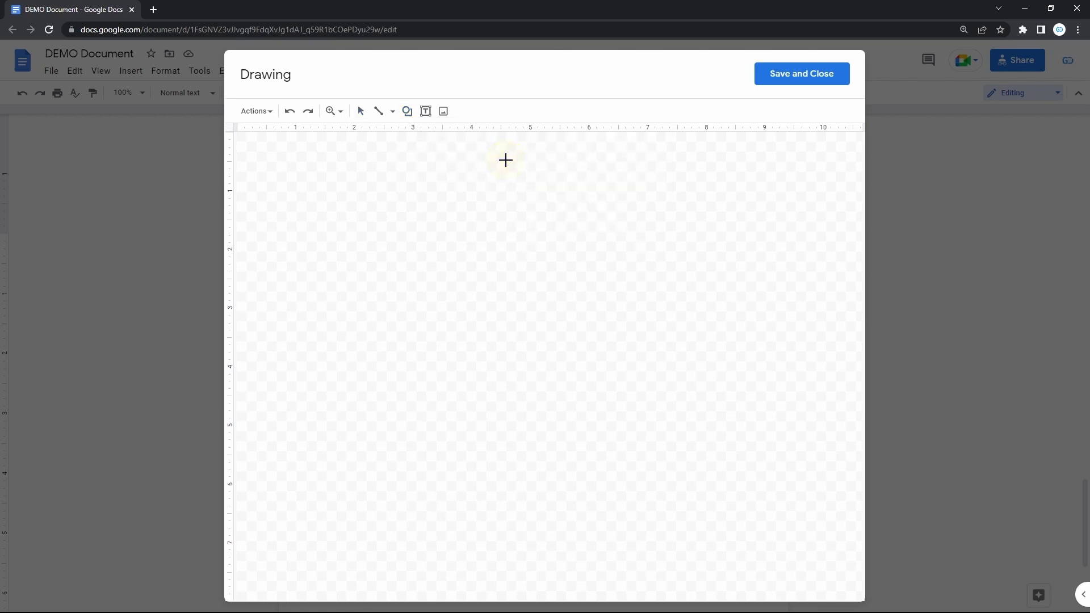
mouse_move(344, 190)
mouse_down()
mouse_move(525, 335)
mouse_move(528, 372)
mouse_up()
click(590, 329)
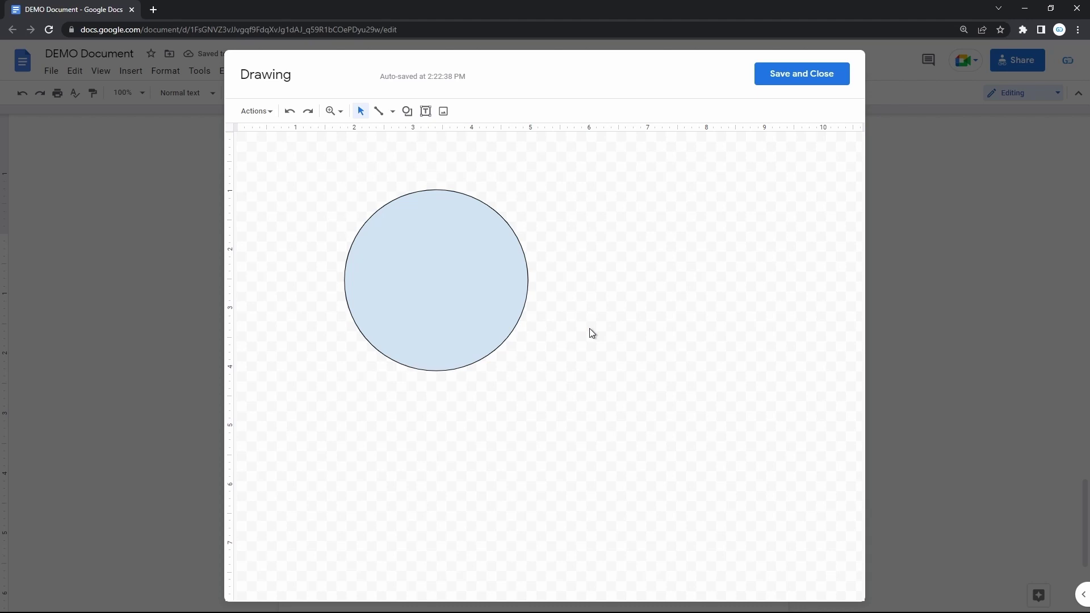
click(517, 296)
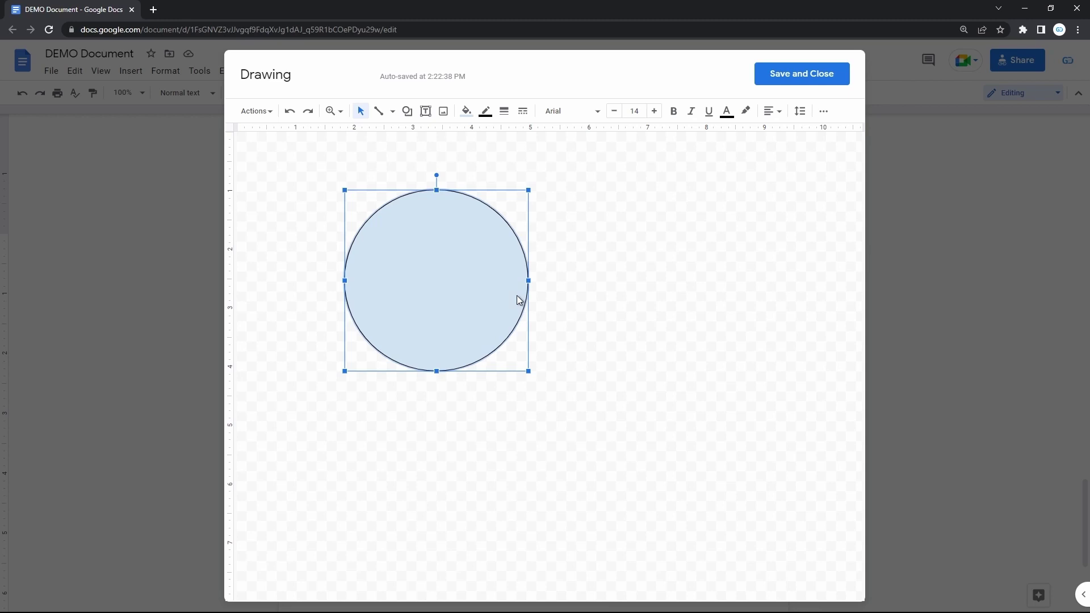
- Copy and paste the circle, placing the copy so it overlaps the first on the right
right_click(511, 263)
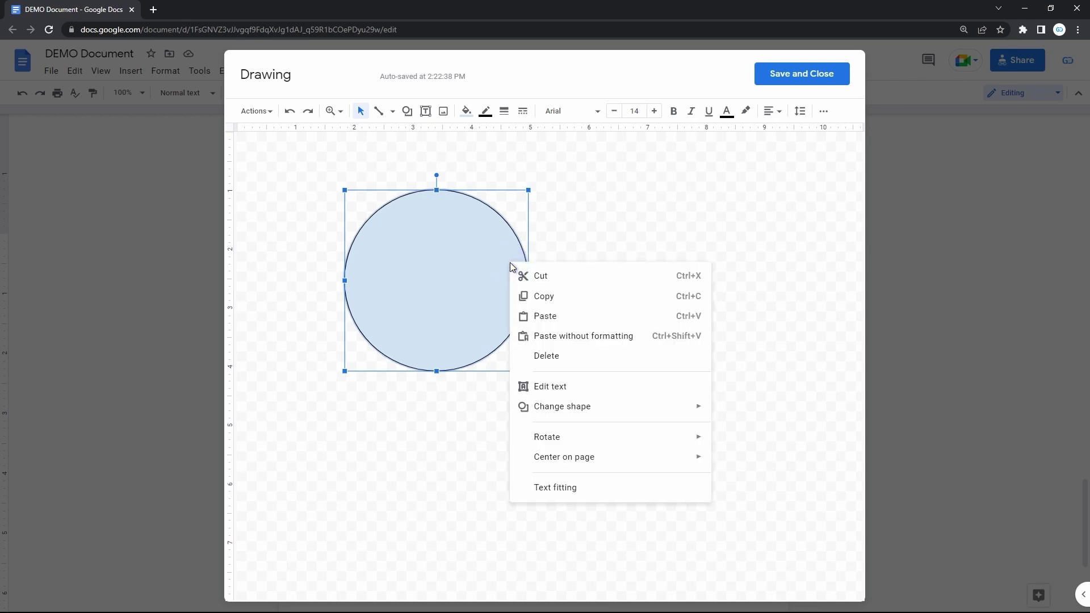
click(545, 297)
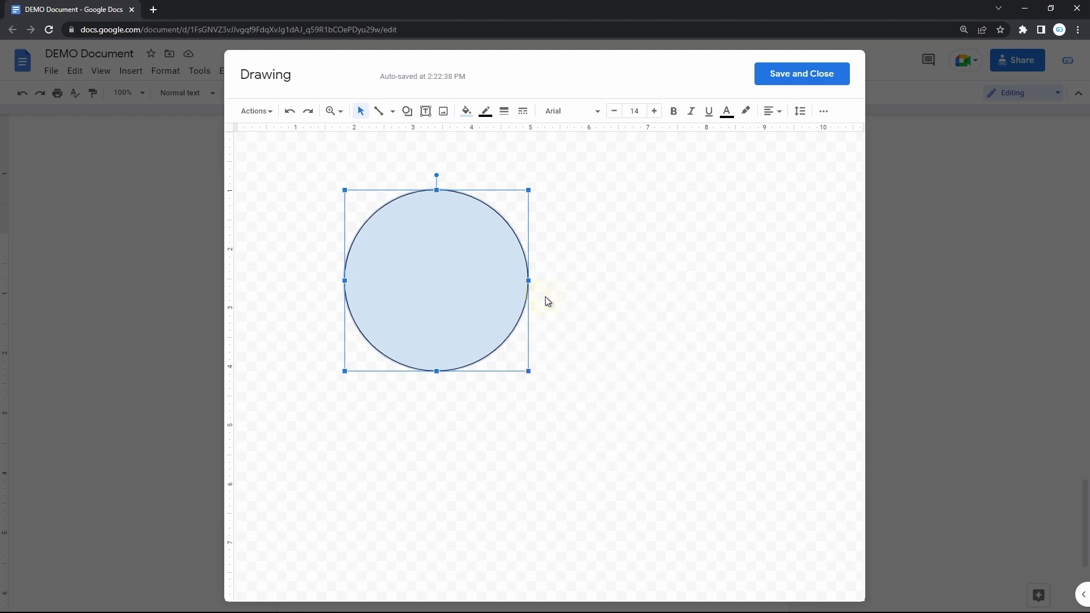
click(584, 301)
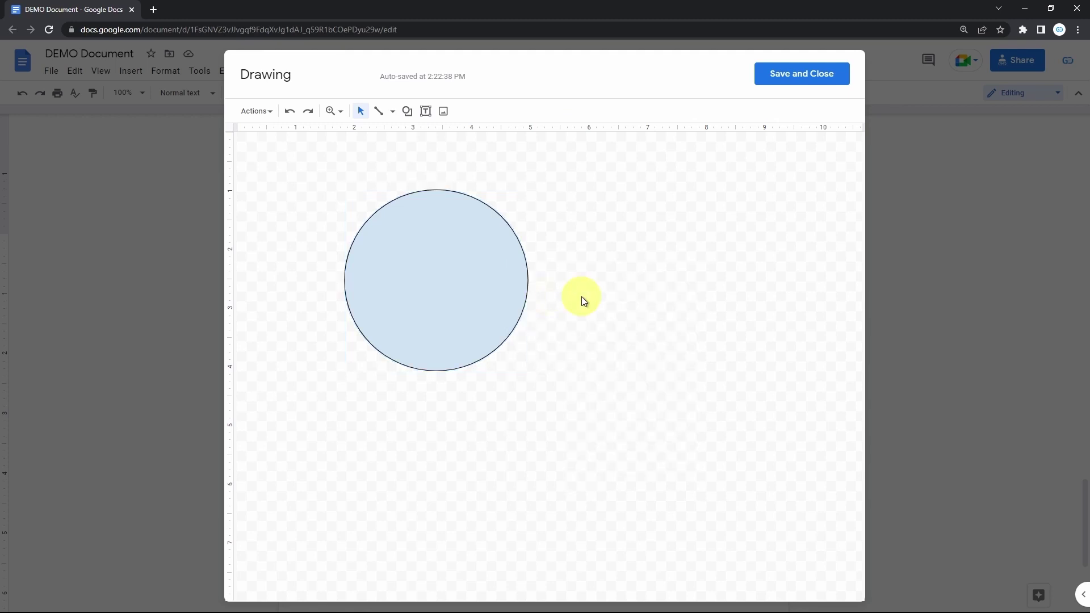
right_click(581, 296)
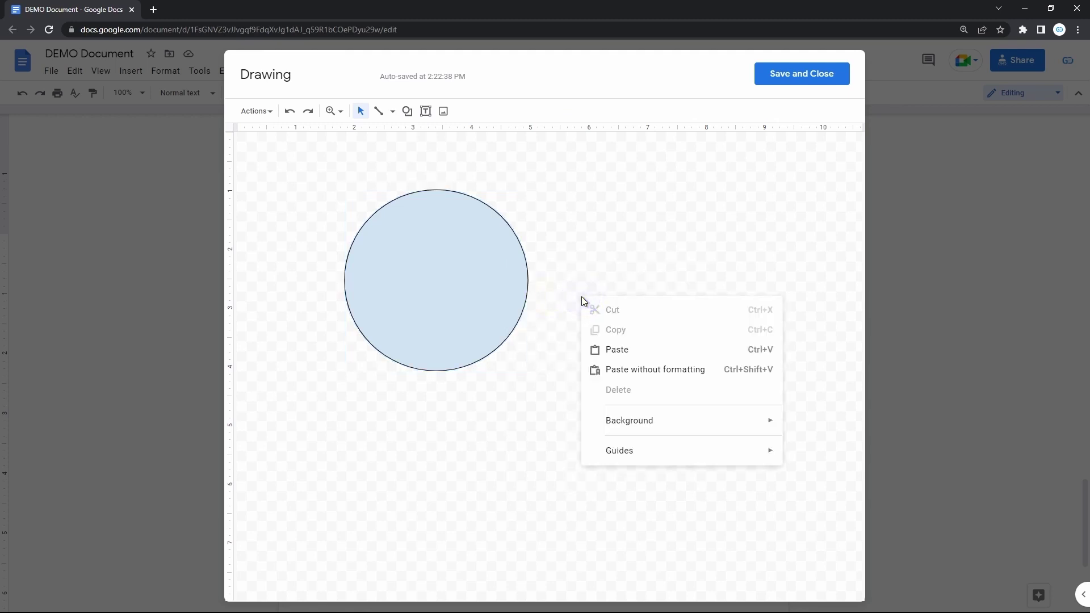
click(621, 348)
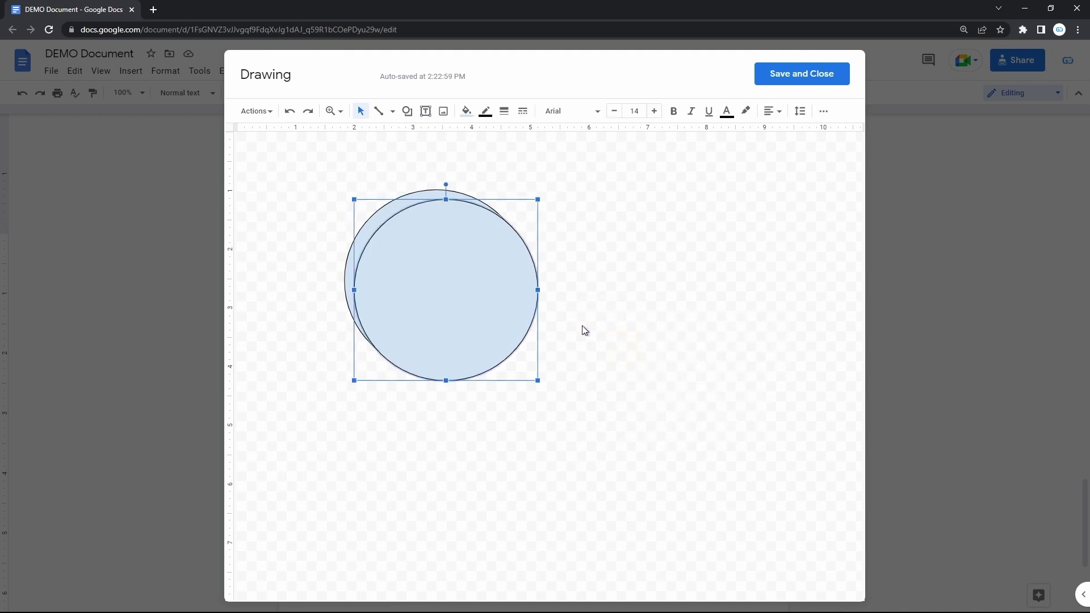
drag(480, 297, 572, 288)
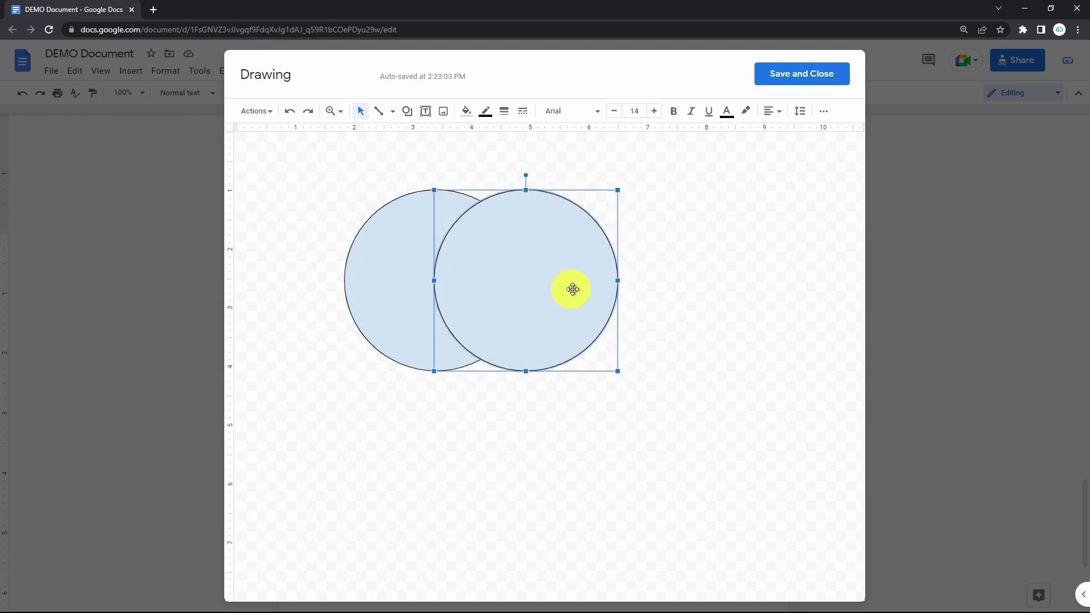
click(680, 338)
click(556, 308)
drag(557, 312, 565, 311)
click(720, 388)
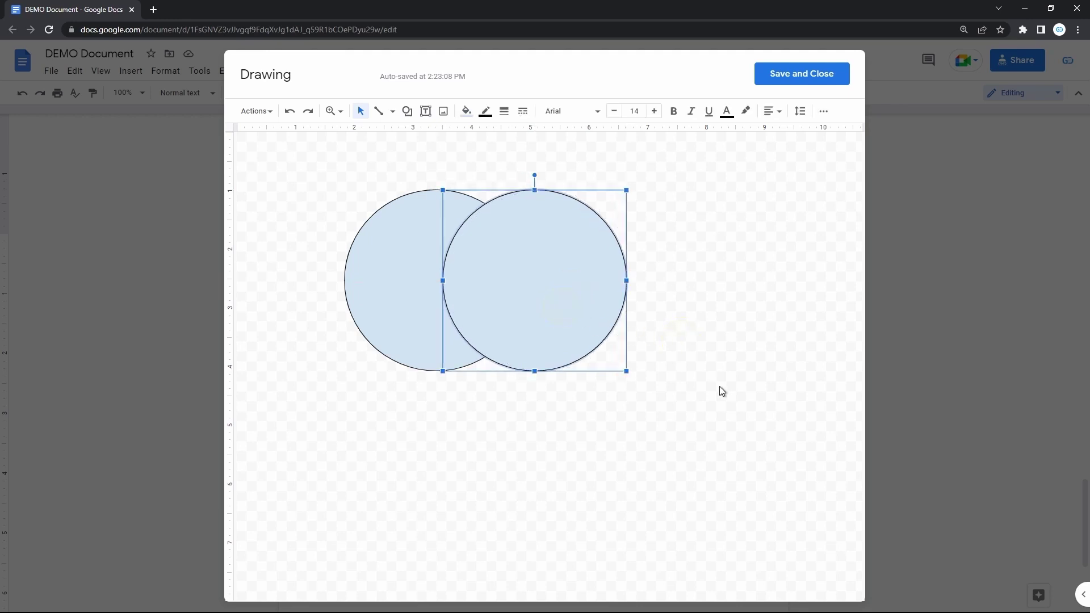
- Shift both circles toward the centre and add a third circle overlapping beneath them
drag(723, 386, 349, 178)
drag(415, 227, 461, 266)
click(707, 375)
click(629, 350)
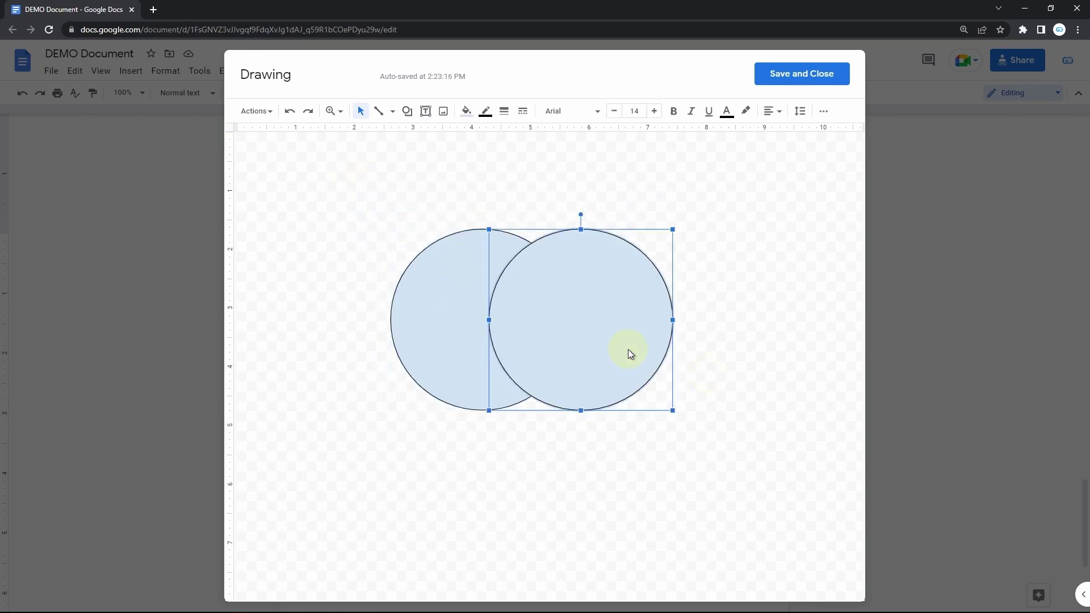
click(575, 448)
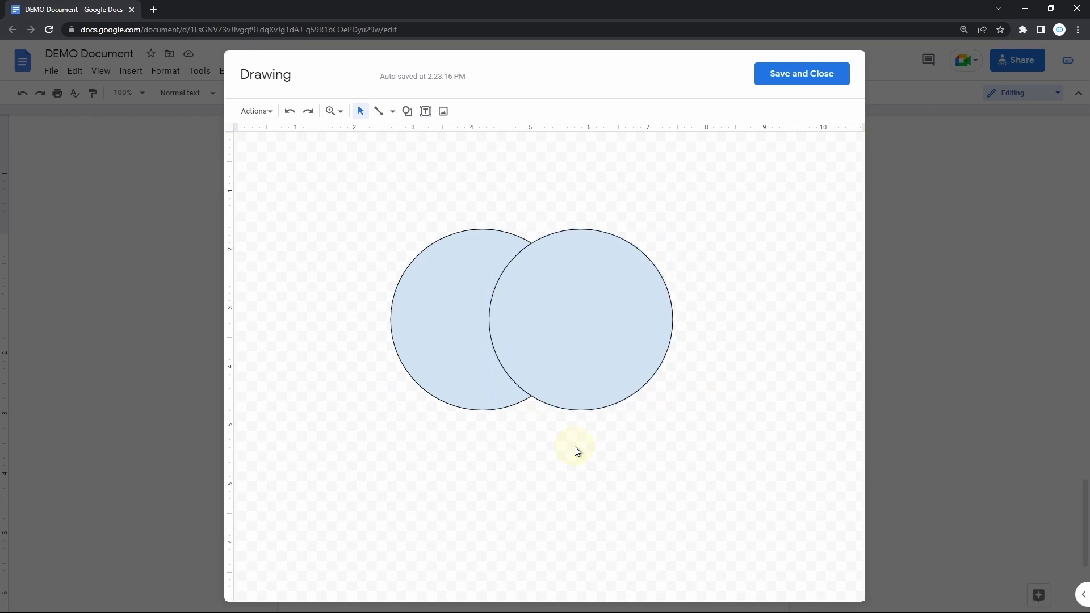
key(ctrl+v)
drag(562, 361, 509, 426)
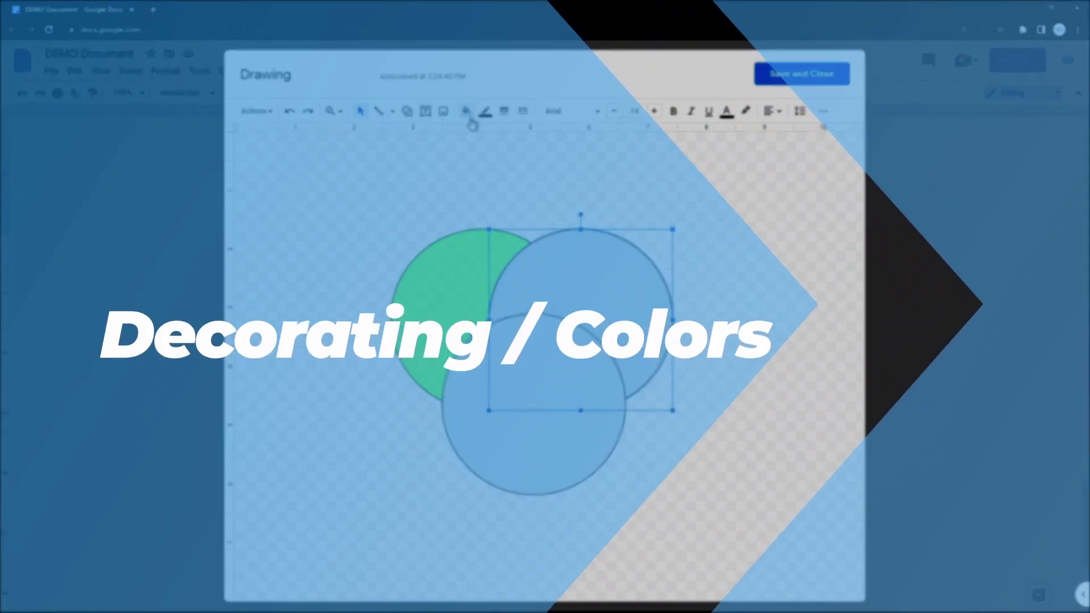
click(466, 111)
- Give the top-left circle a semi-transparent green fill
click(557, 215)
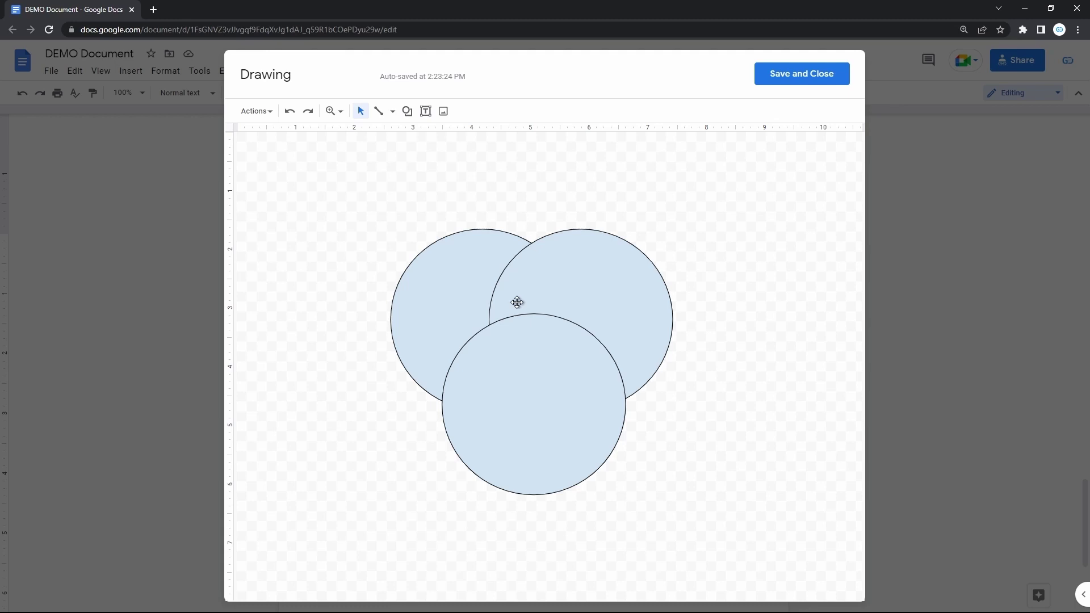
click(455, 291)
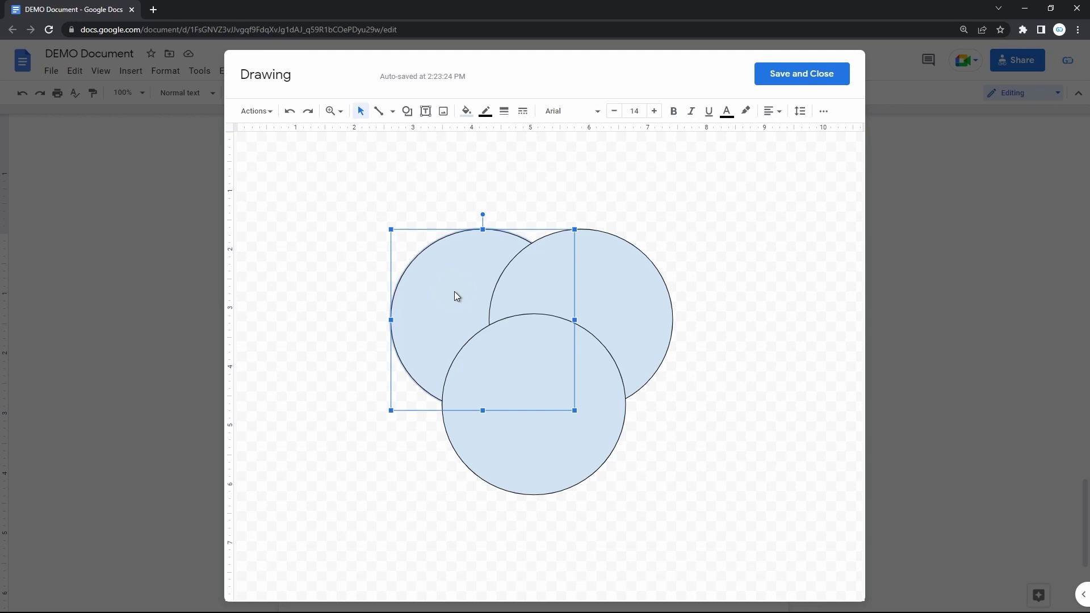
click(467, 112)
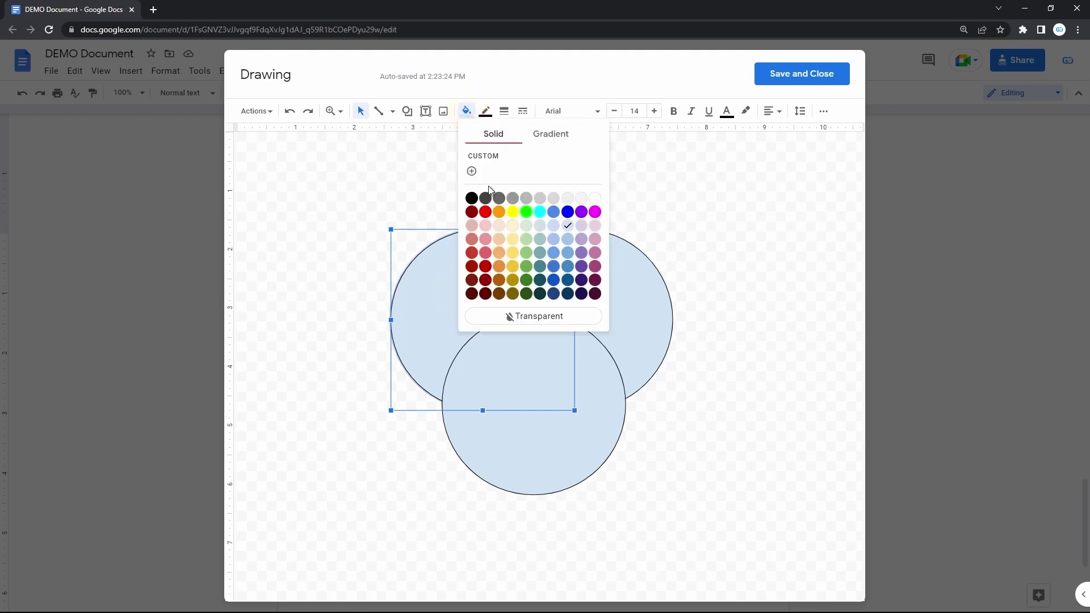
click(527, 214)
click(464, 111)
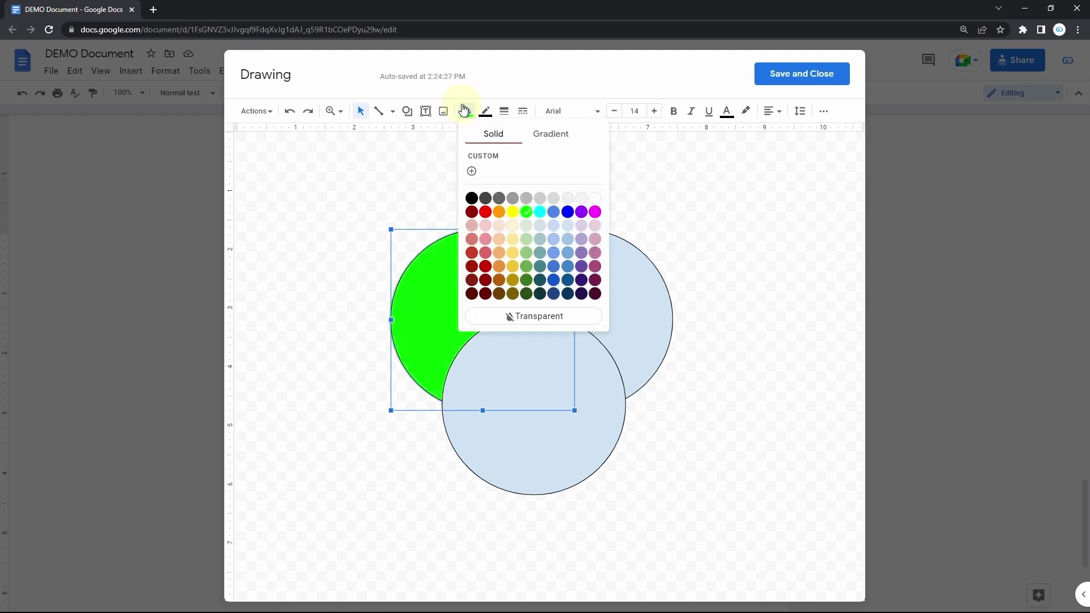
click(472, 172)
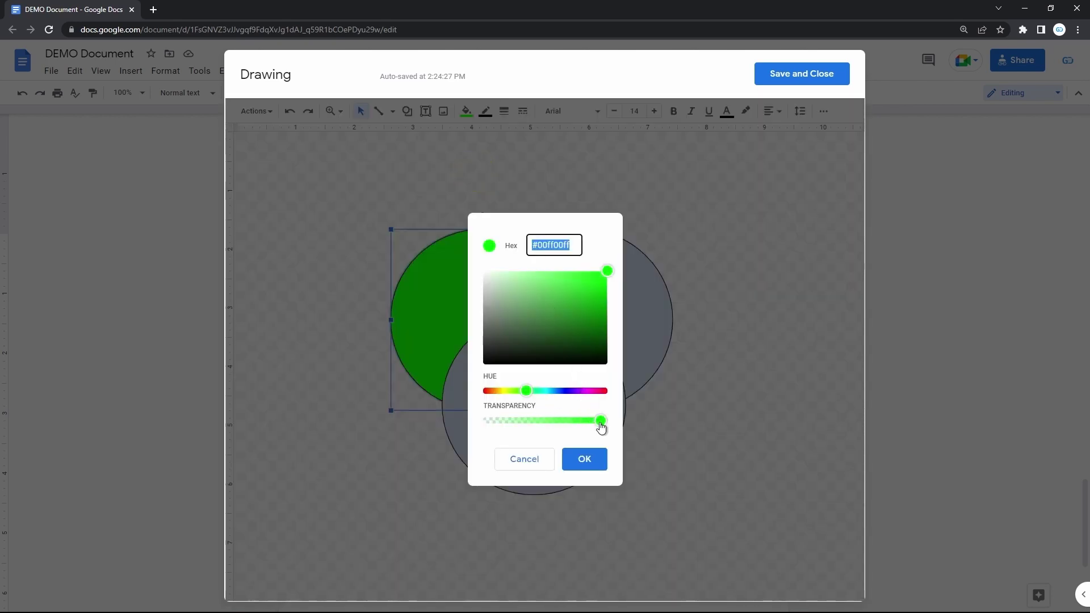
drag(601, 421, 542, 434)
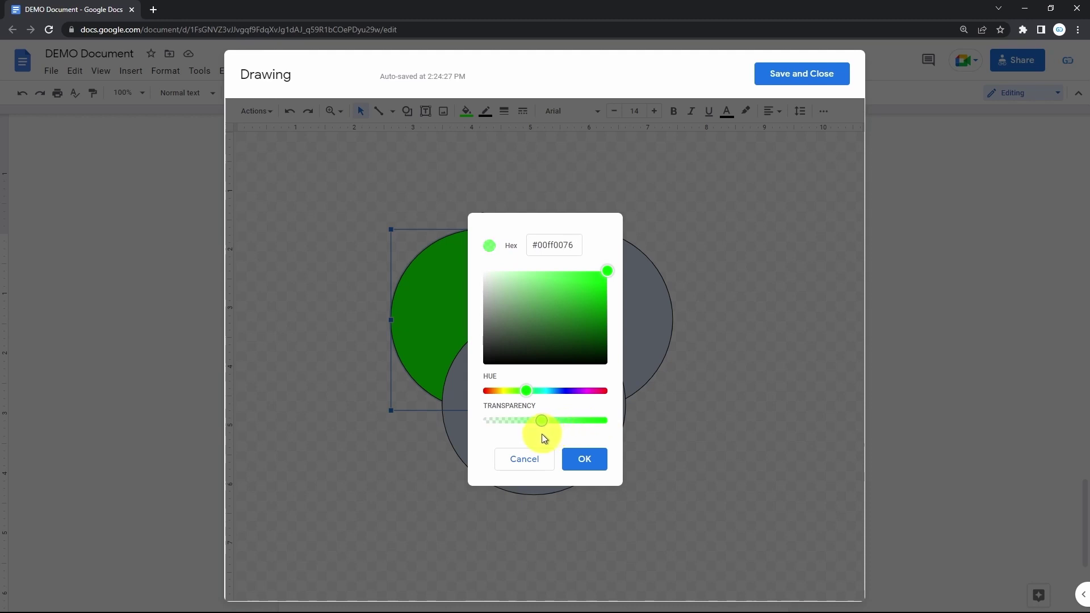
click(584, 458)
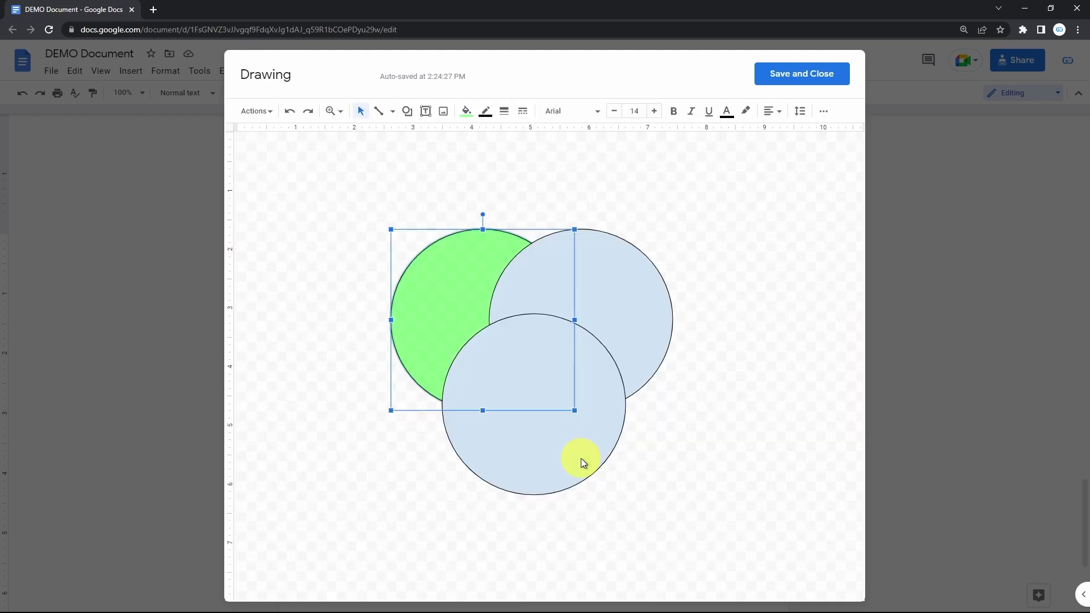
- Give the upper-right circle a semi-transparent blue fill
click(623, 291)
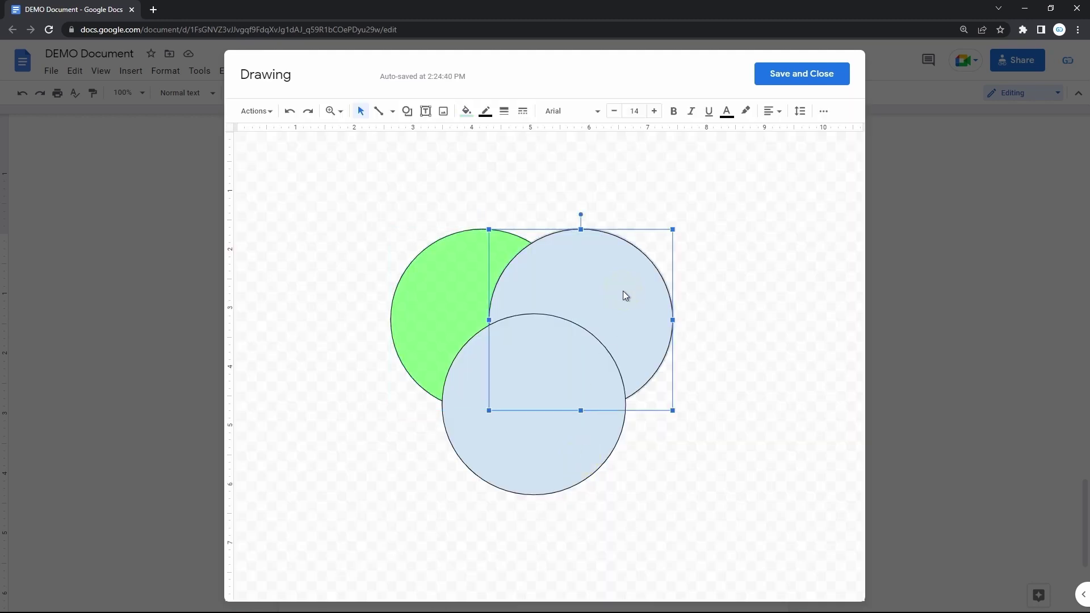
click(467, 110)
click(554, 209)
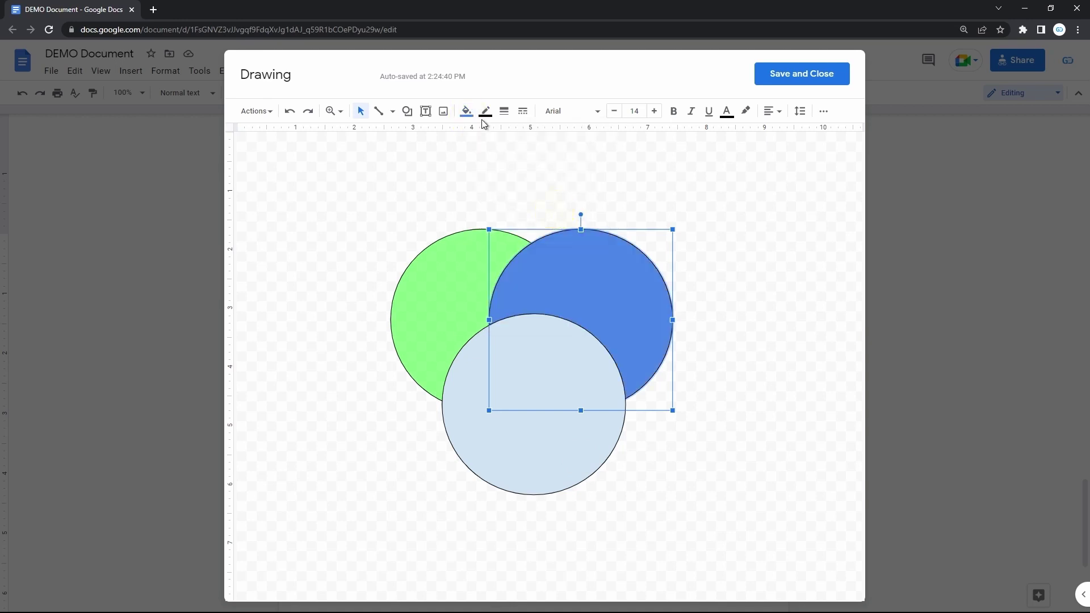
click(466, 111)
click(482, 169)
drag(596, 418, 539, 421)
click(579, 456)
click(540, 463)
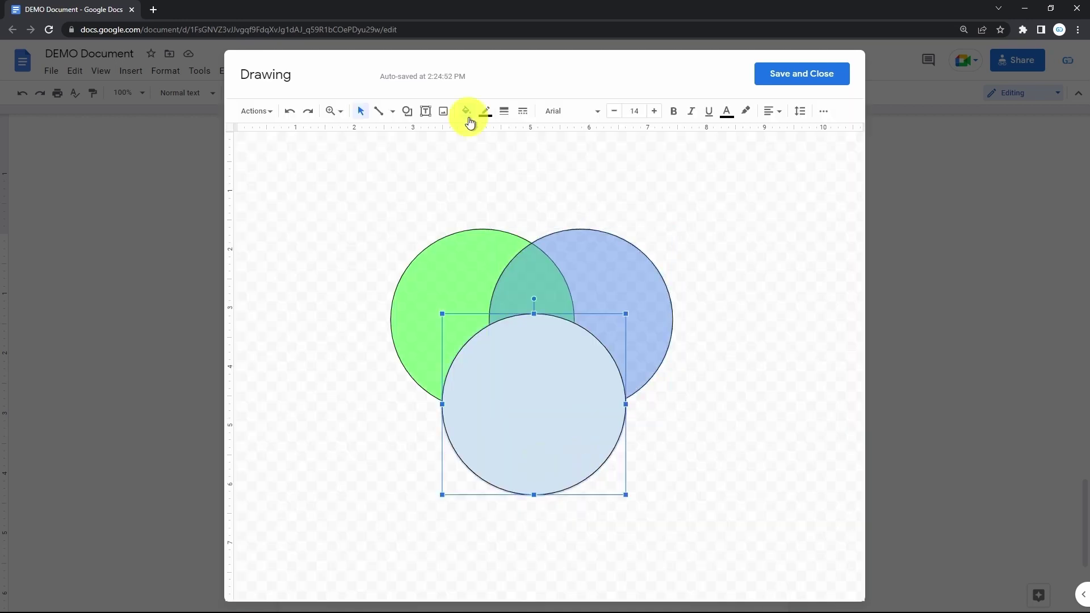
- Give the bottom circle a semi-transparent red fill
click(469, 118)
click(479, 210)
click(466, 111)
click(483, 170)
drag(606, 420, 547, 430)
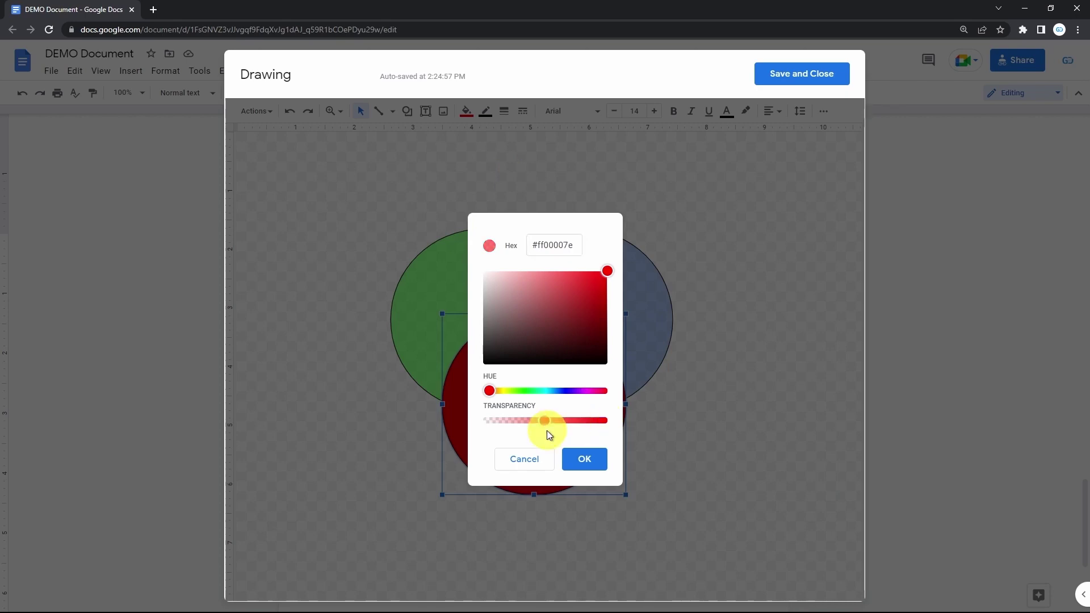
click(585, 459)
click(657, 430)
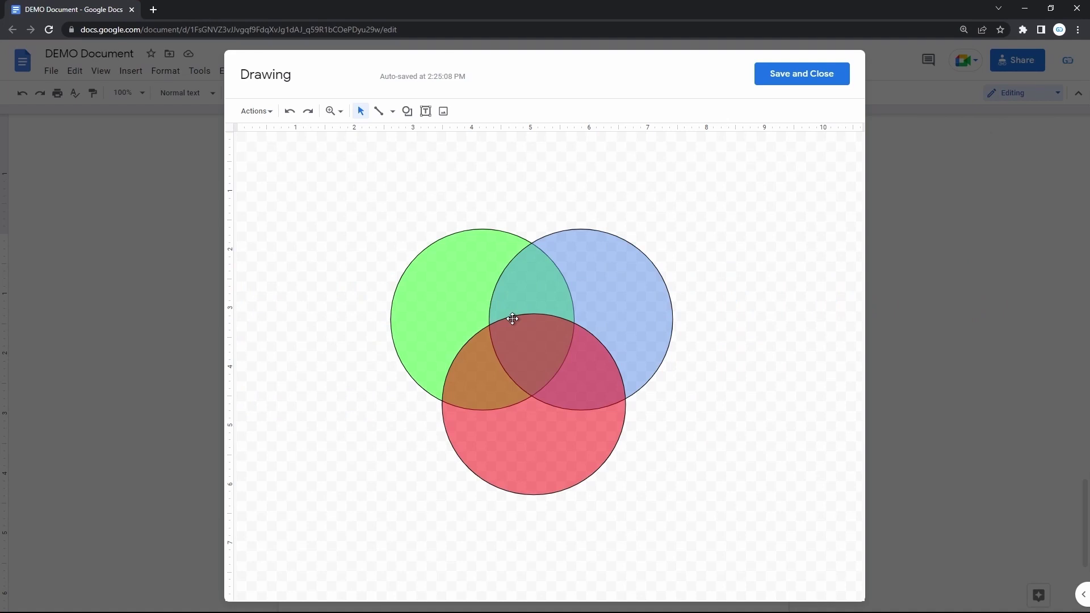
- Draw a text box near the canvas top-left reading ME, set in Bebas Neue at size 24
click(426, 111)
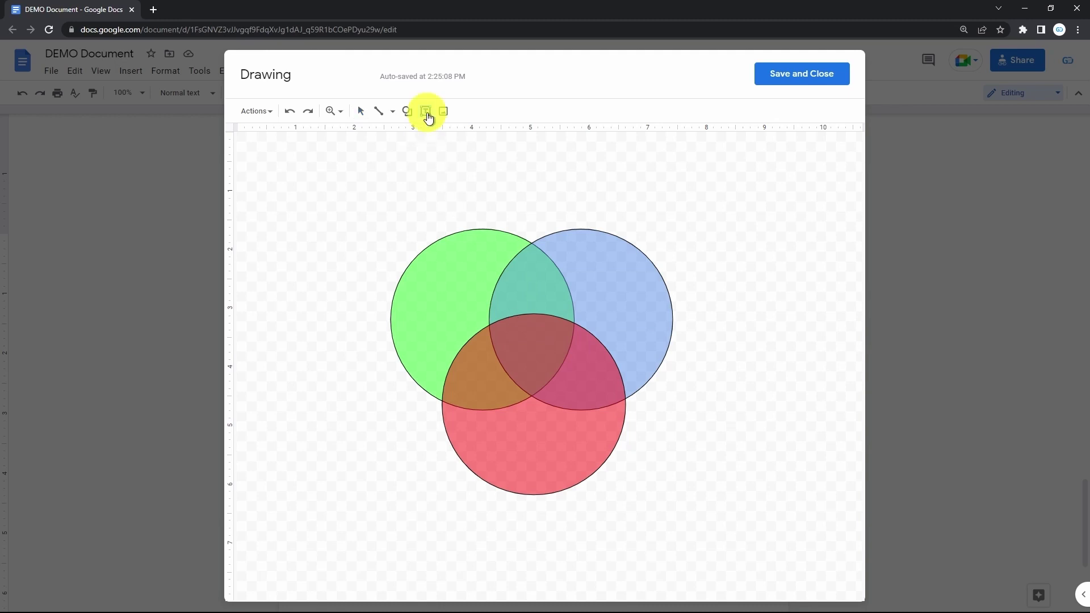
drag(306, 166, 368, 191)
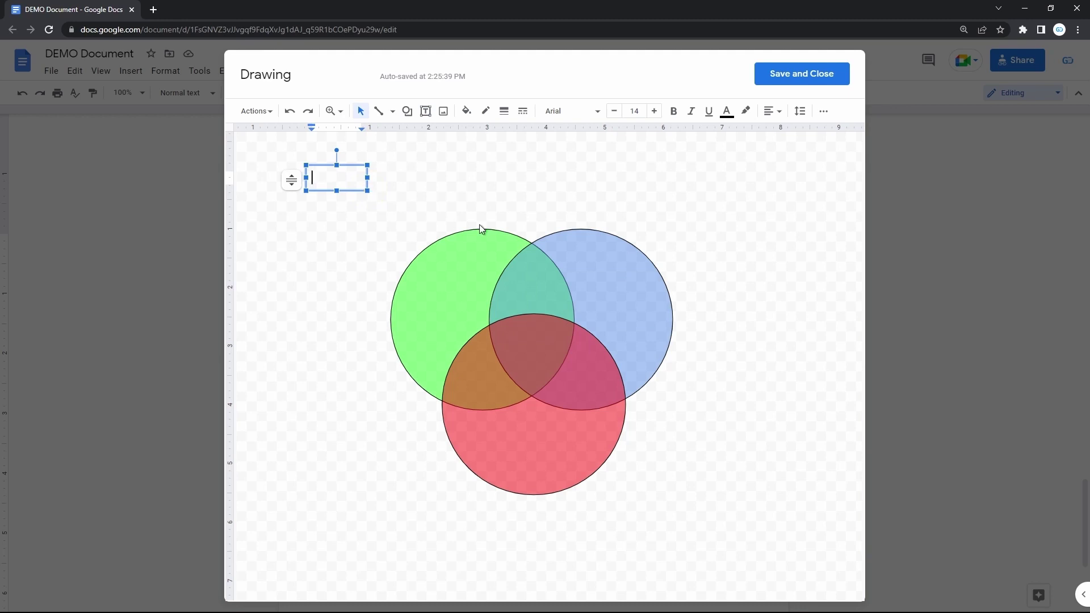
text(ME)
click(334, 182)
double_click(321, 179)
click(563, 112)
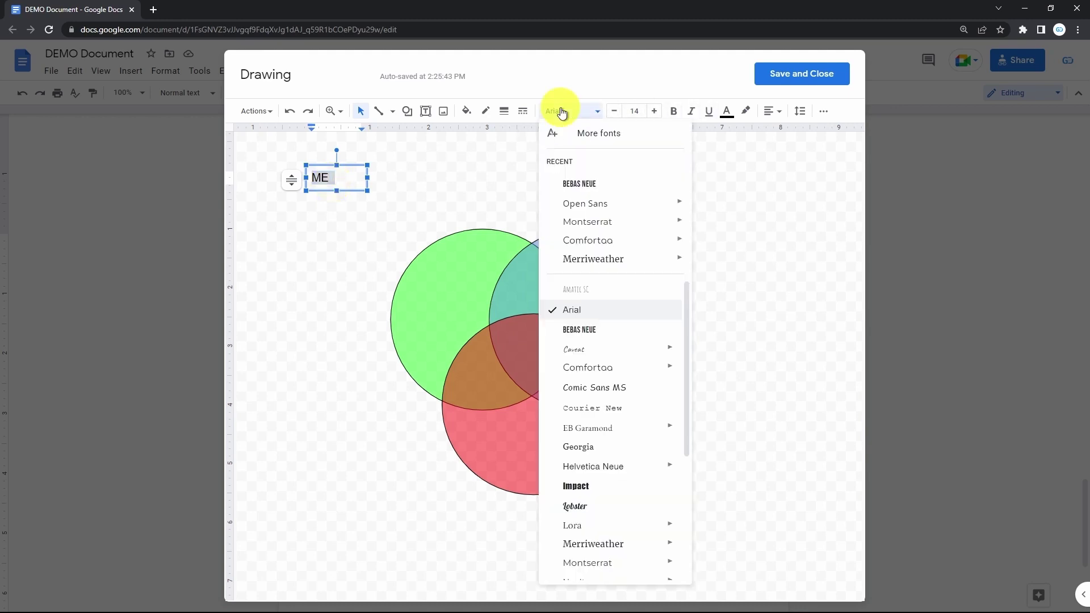
click(579, 182)
click(652, 111)
click(652, 112)
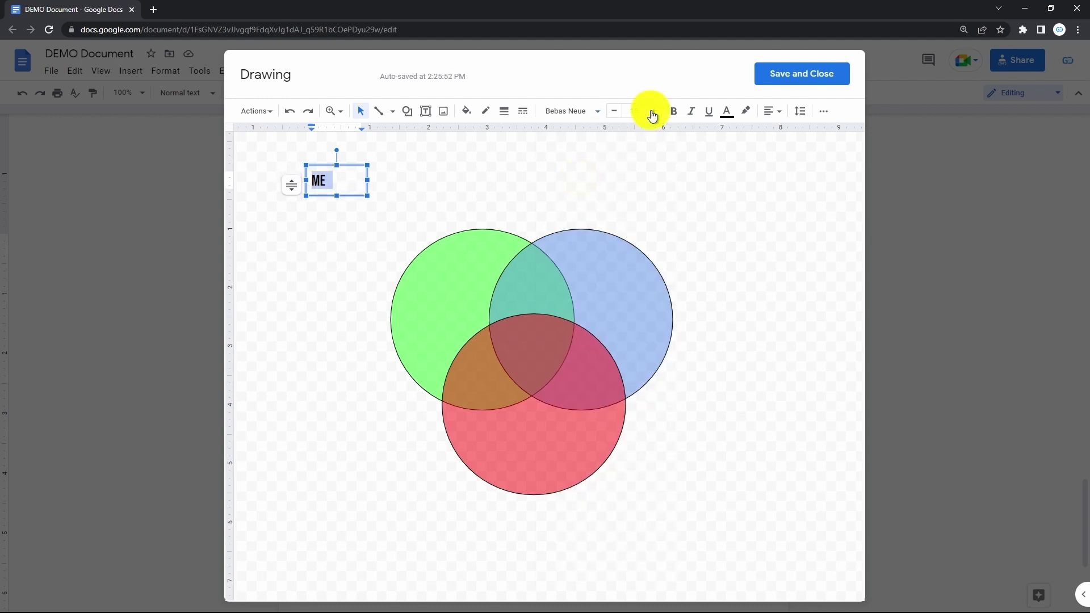
click(653, 111)
click(652, 112)
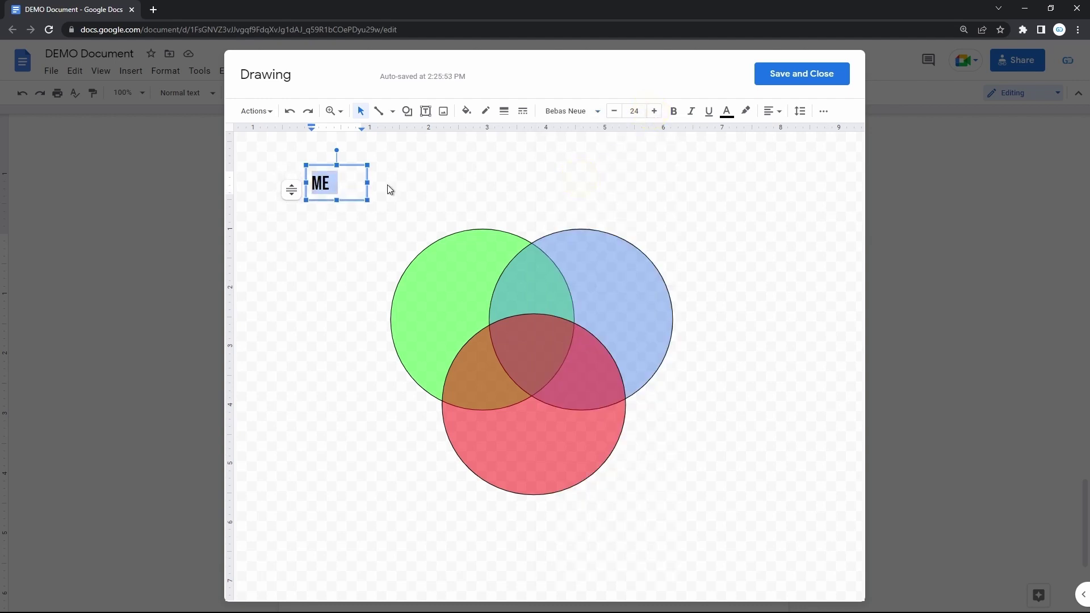
- Move the ME label inside the green circle
click(352, 167)
drag(352, 167, 471, 277)
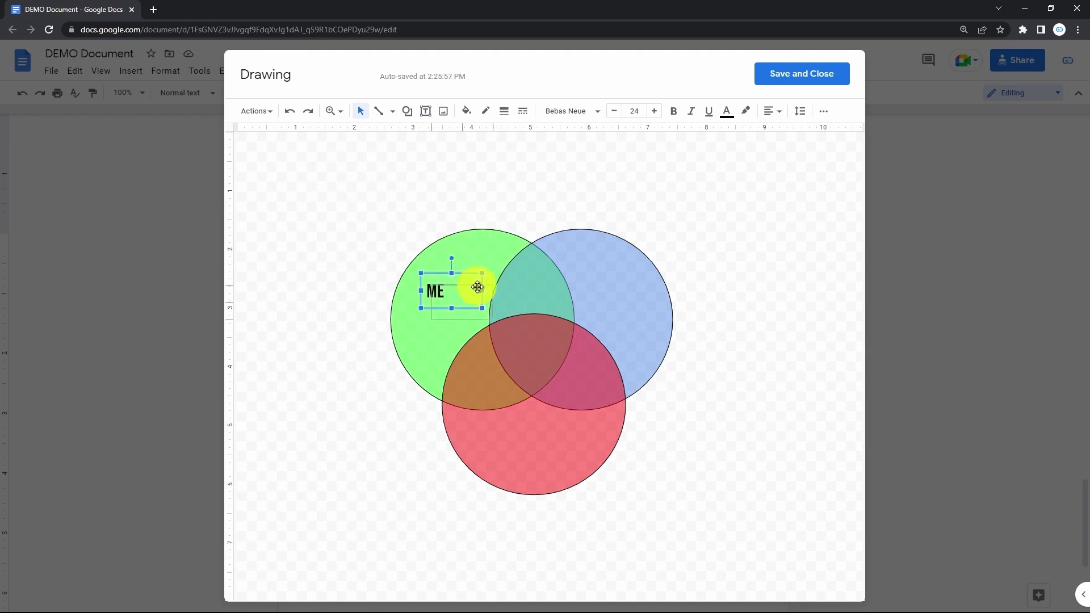
drag(478, 287, 478, 287)
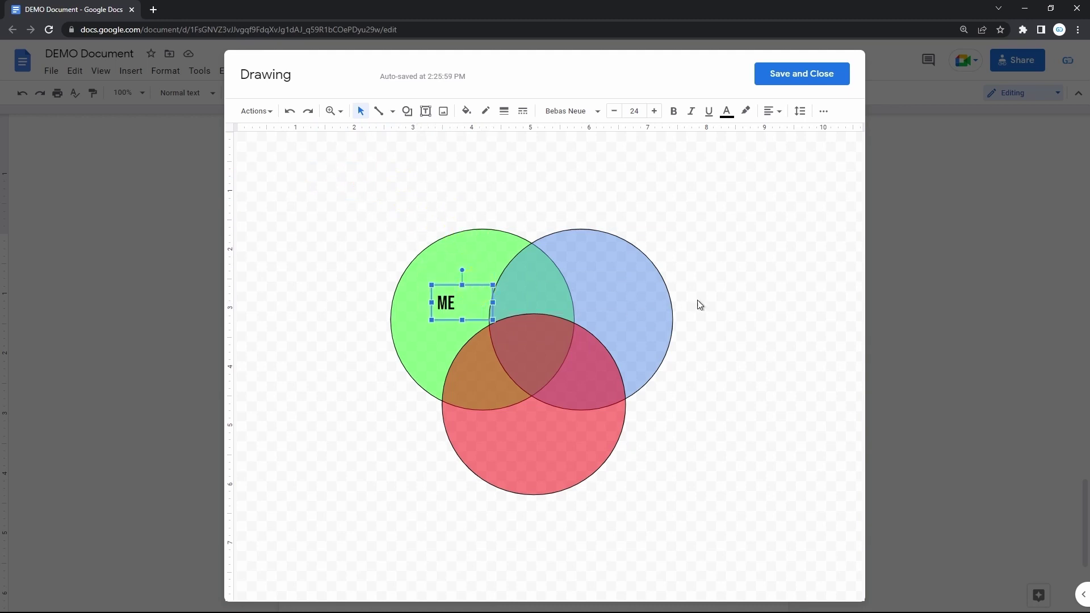
click(712, 298)
- Paste a copy of the label into the blue circle and change its text to THEY
key(ctrl+v)
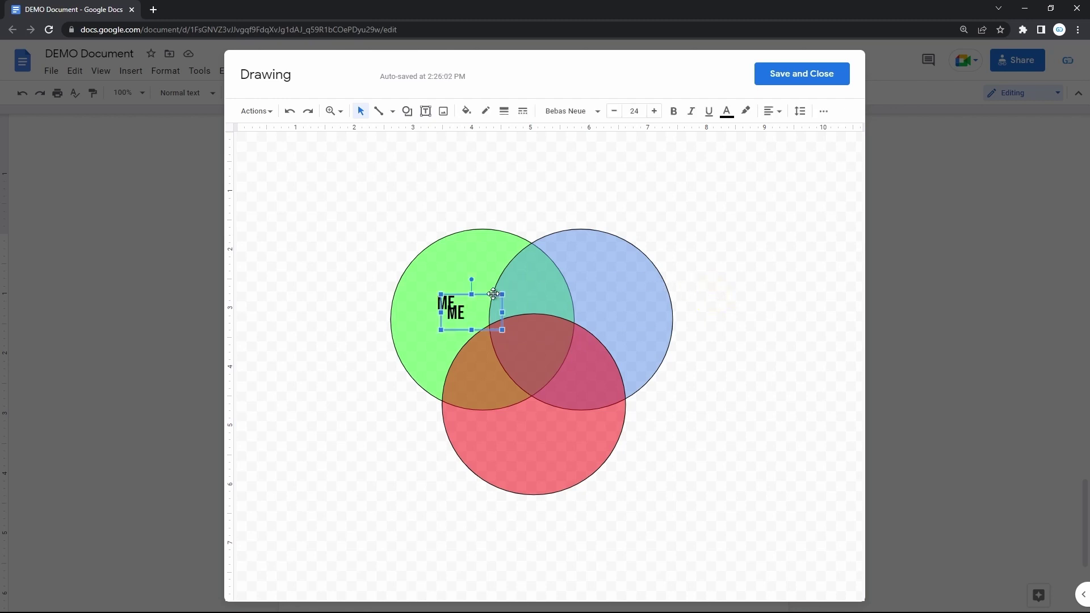
drag(489, 295, 634, 291)
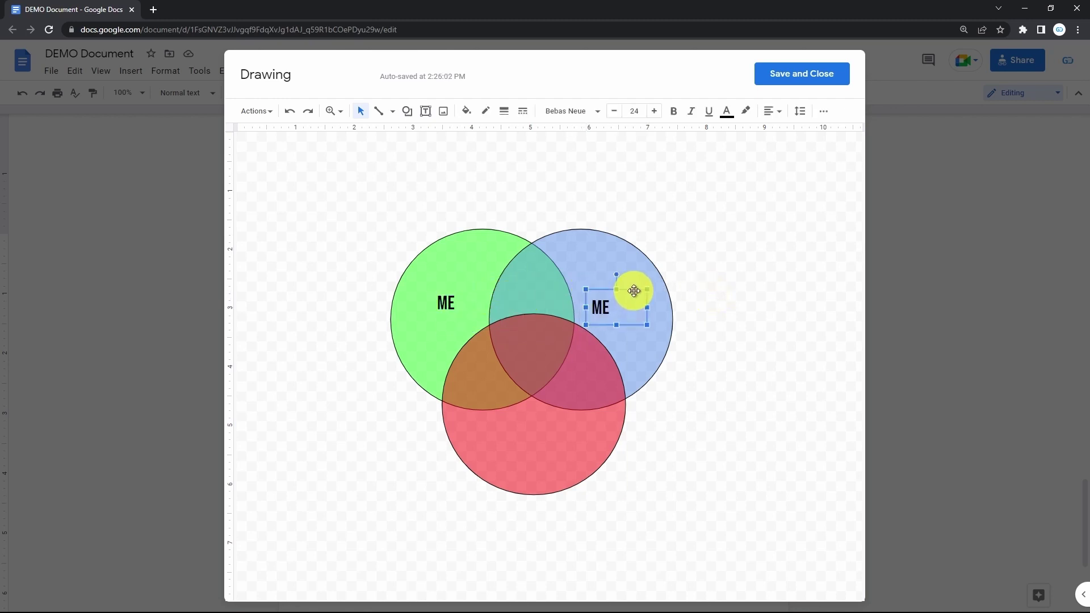
click(620, 305)
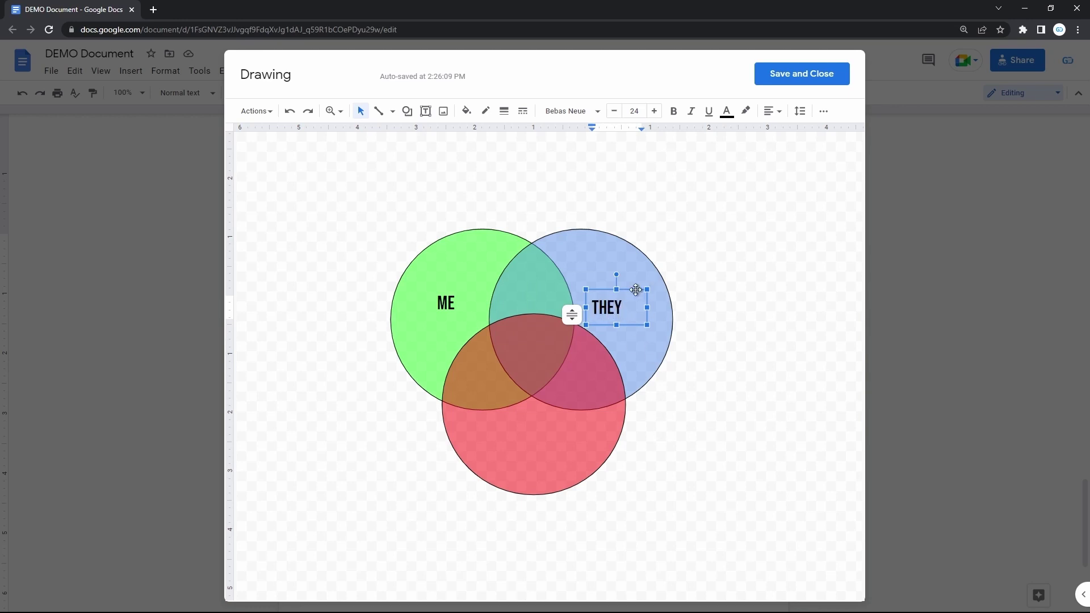
click(634, 289)
key(ctrl+c)
click(684, 429)
- Duplicate the label into the red circle and retype it as YOU
key(ctrl+v)
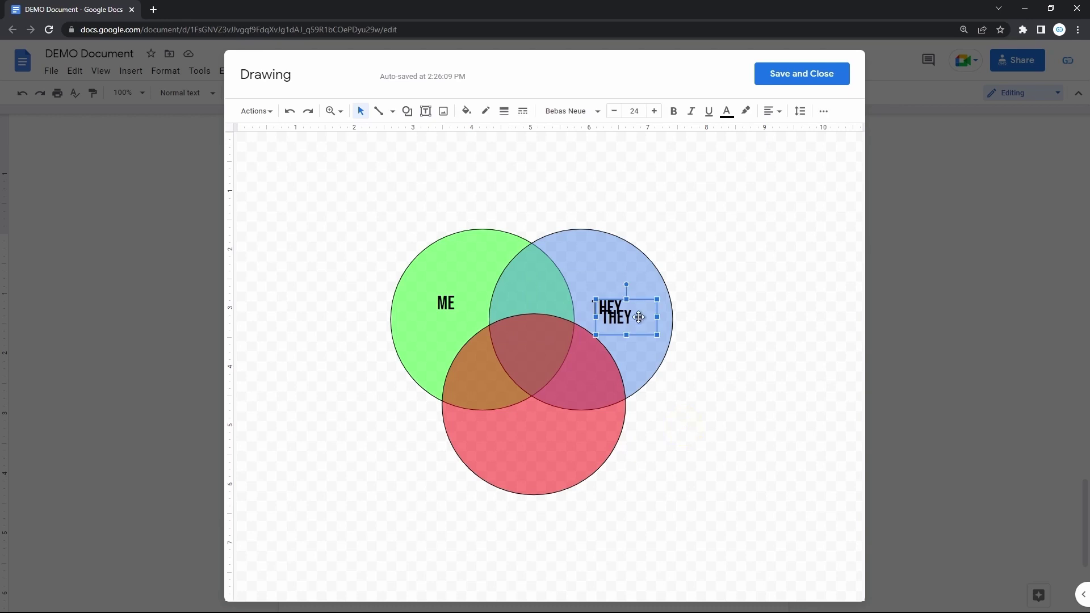
drag(639, 300, 551, 424)
click(540, 433)
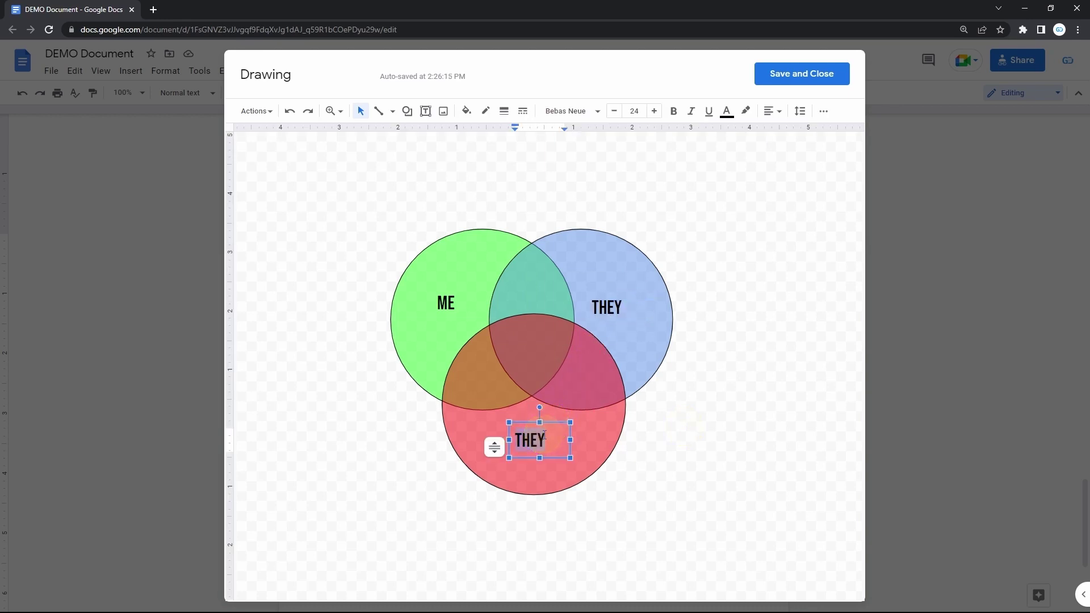
text(YOU)
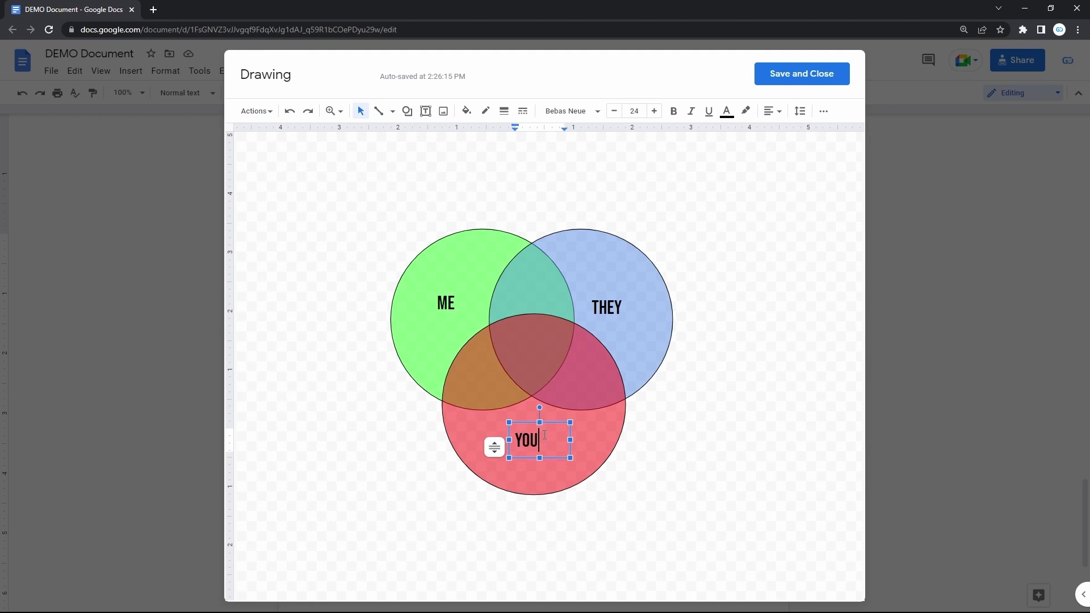
click(689, 459)
click(535, 434)
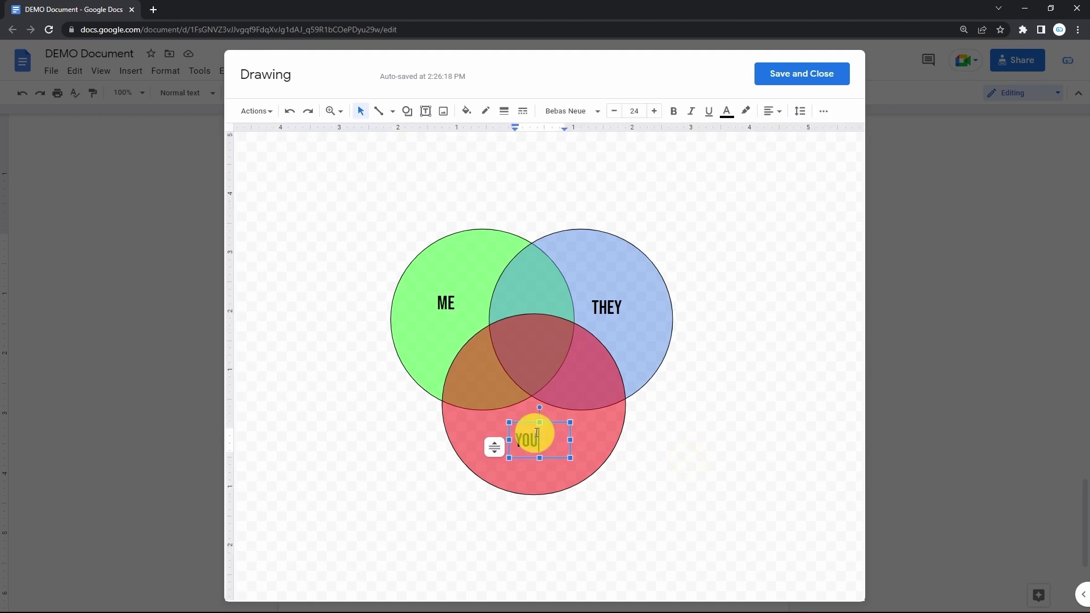
click(549, 422)
click(680, 406)
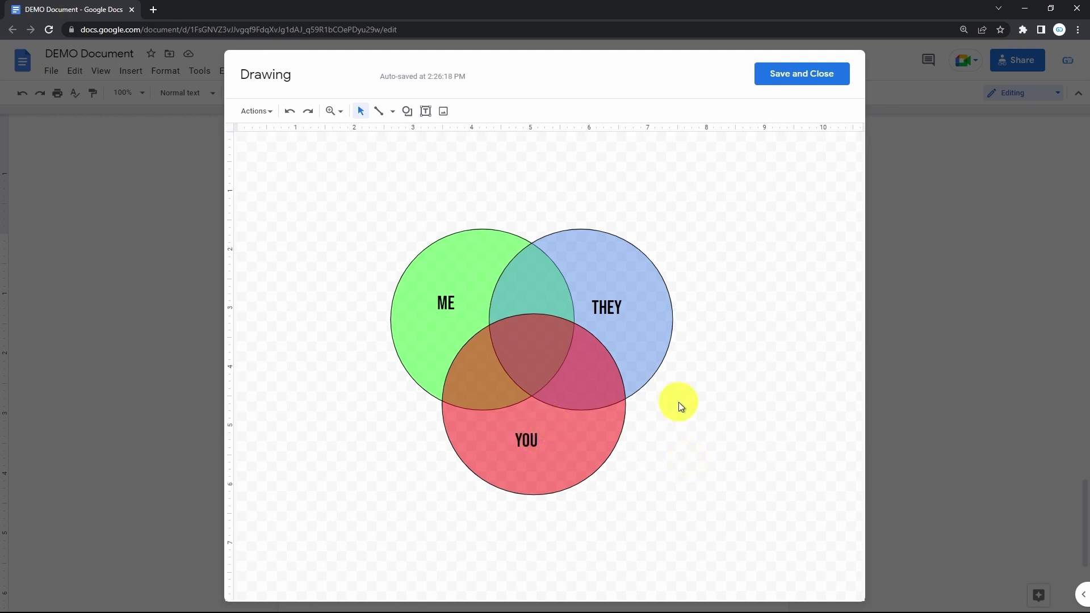
key(ctrl+v)
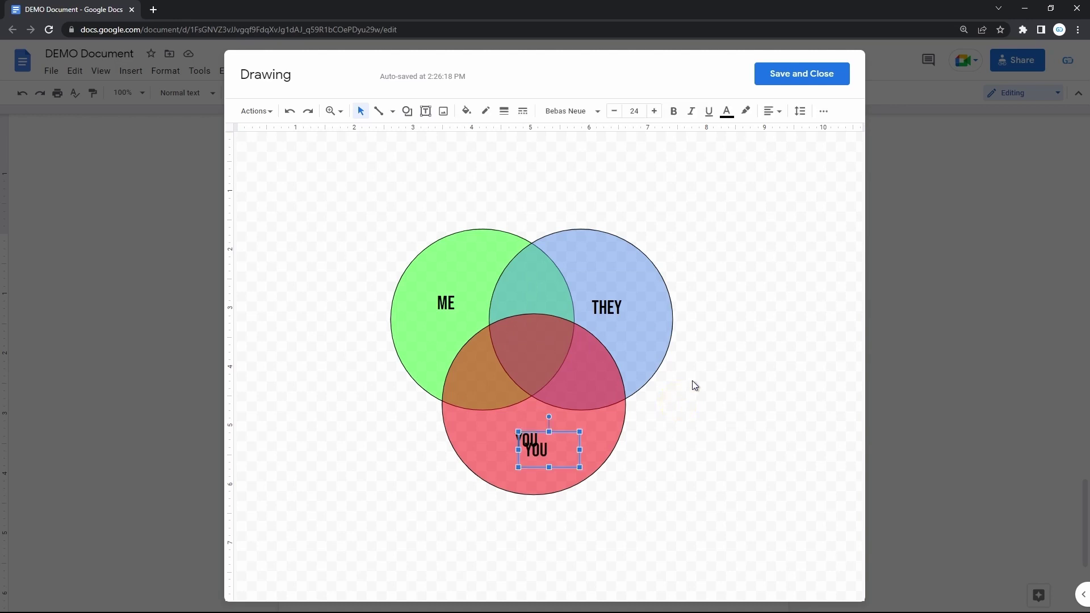
- Move the copied label to the central overlap, change it to WE, and save the drawing into the document
drag(559, 433, 543, 302)
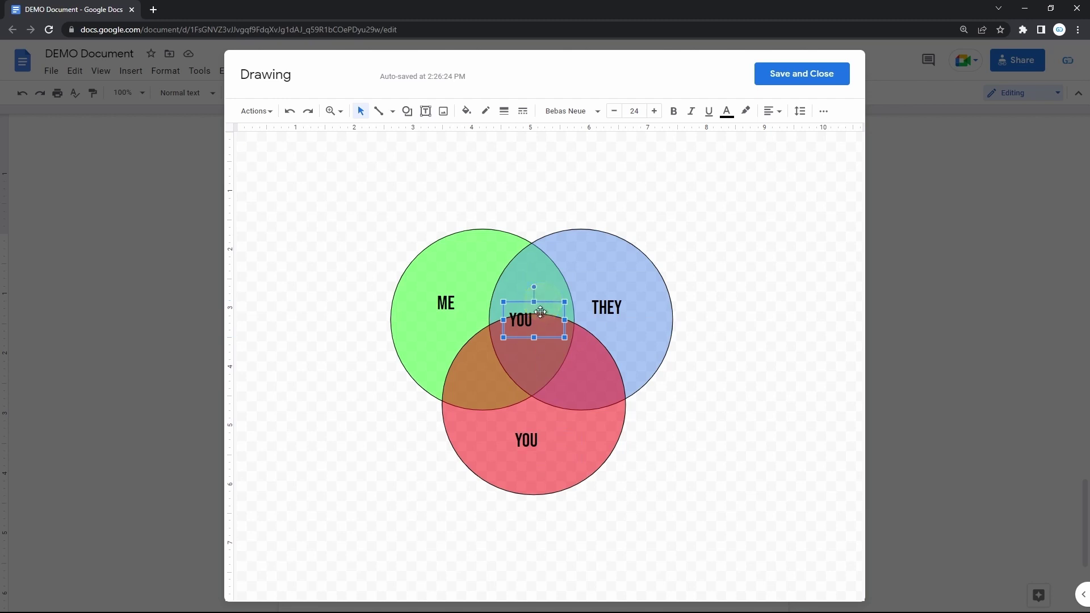
click(532, 320)
double_click(533, 319)
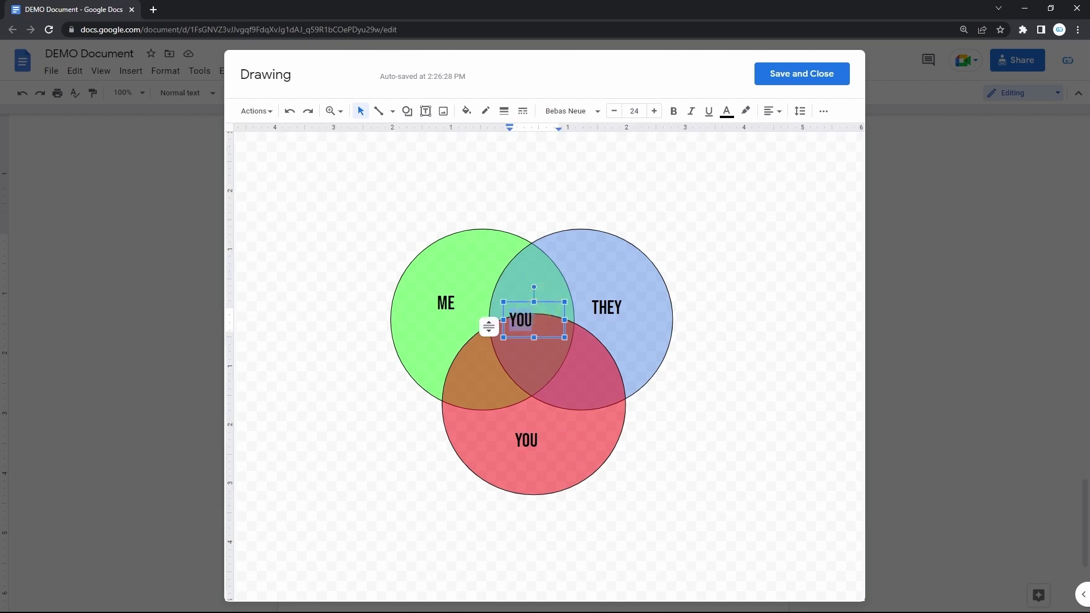
text(WE)
drag(552, 302, 567, 302)
click(681, 427)
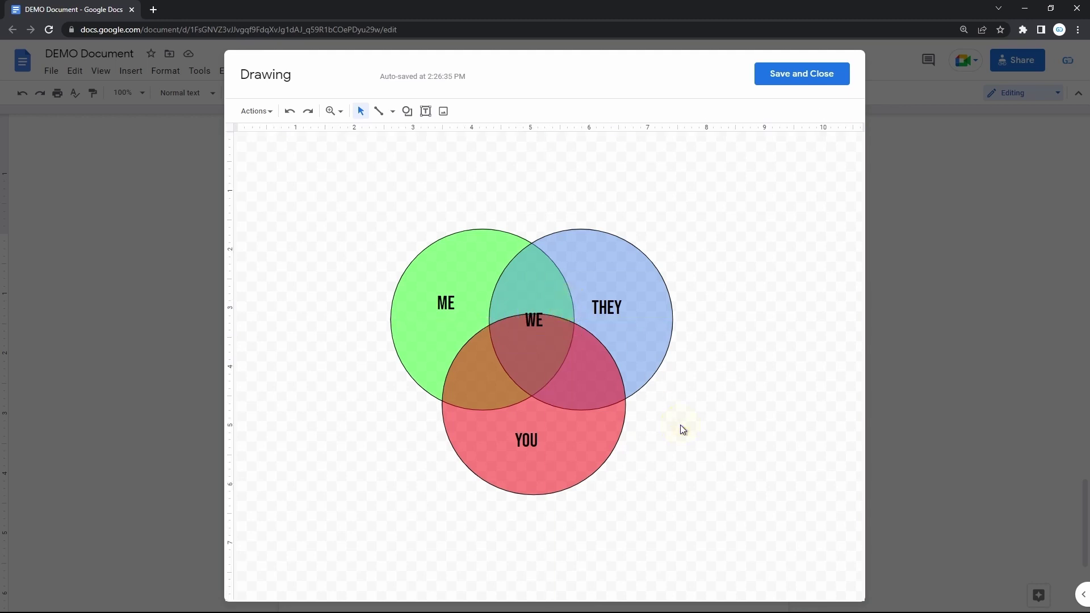
click(785, 84)
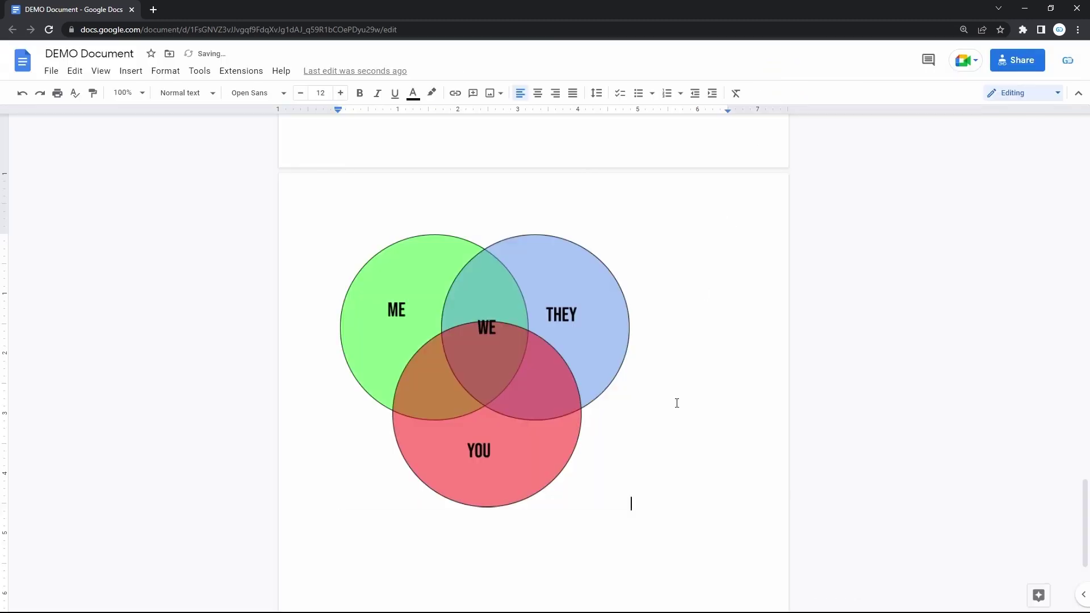